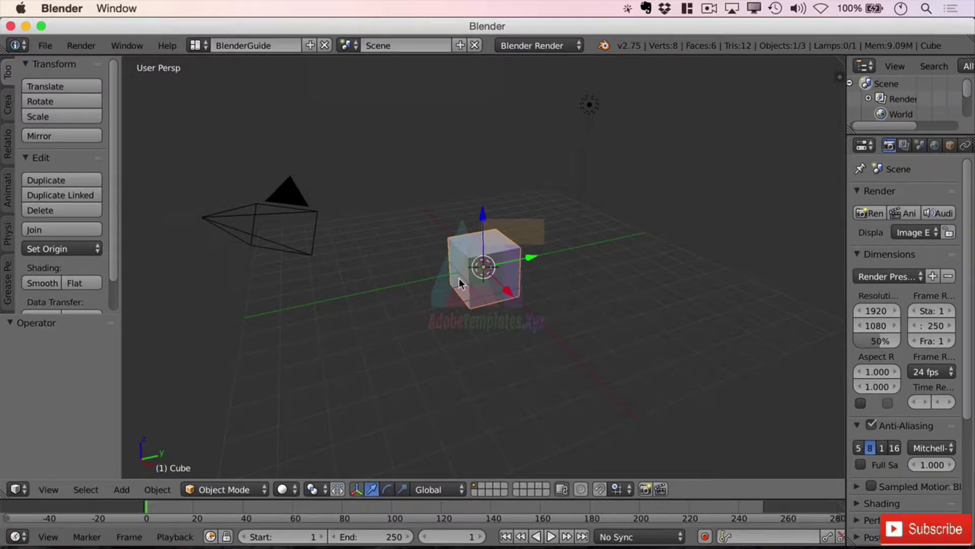
# Step: Delete the default cube with X so only the camera and lamp remain
pyautogui.press('x')
pyautogui.press('Return')
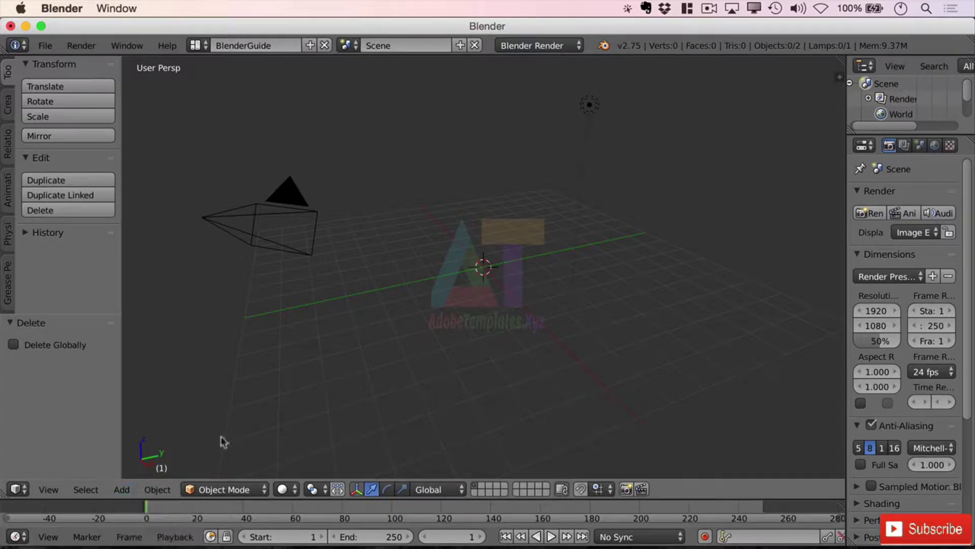
# Step: Add a Single Arrow empty at the scene origin
pyautogui.press('shift')
pyautogui.hotkey('shift', 'a')
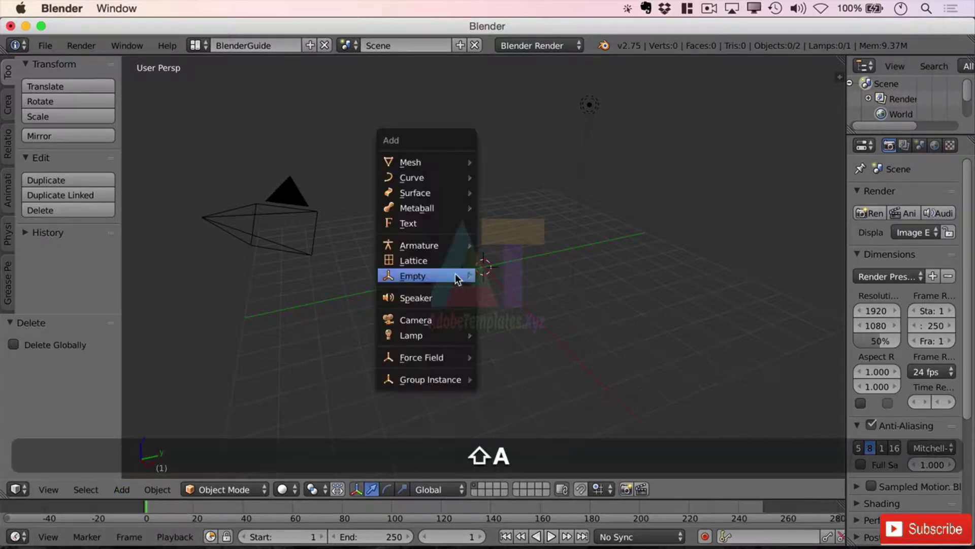
pyautogui.moveTo(435, 279)
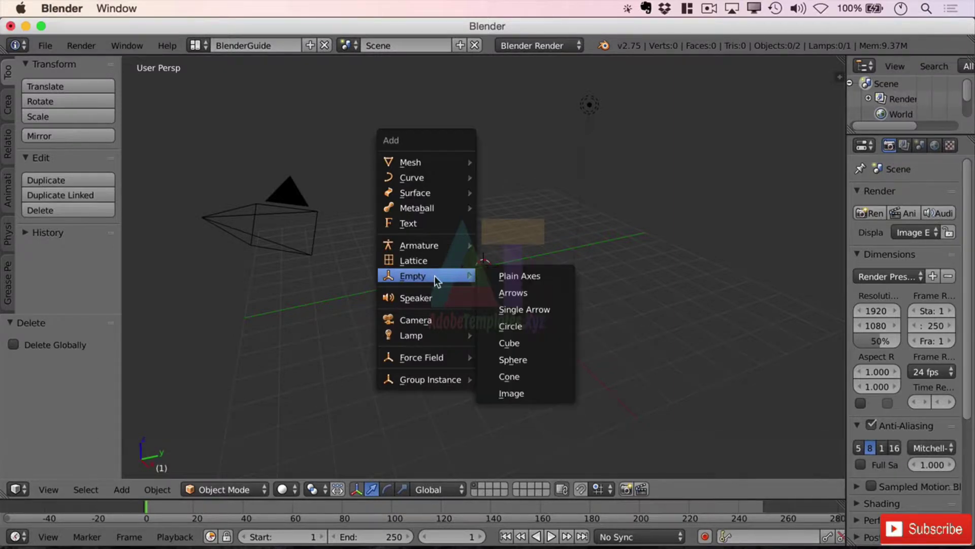
pyautogui.click(548, 311)
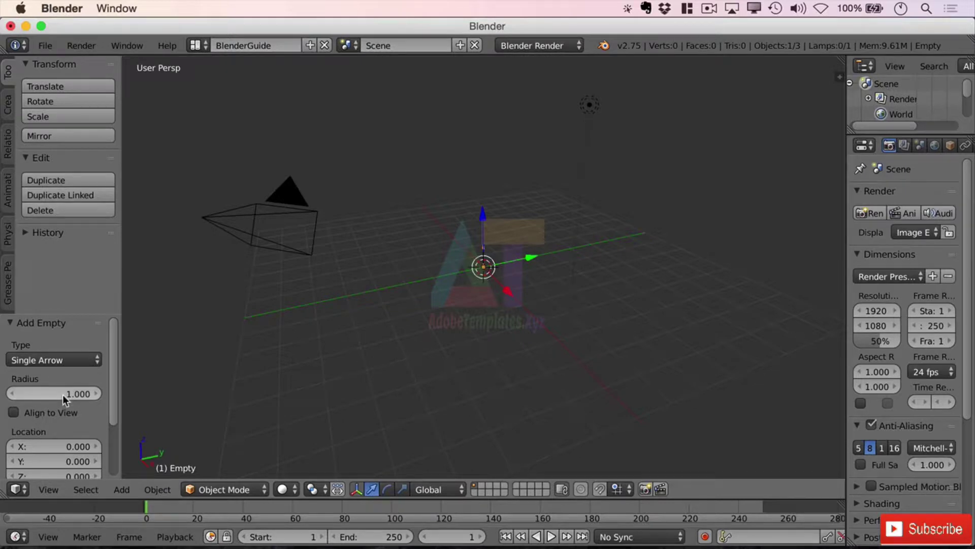
# Step: Enlarge the arrow empty to radius about 5 and rotate it twice to lie sideways across the grid
pyautogui.moveTo(62, 394); pyautogui.dragTo(112, 394)
pyautogui.press('r')
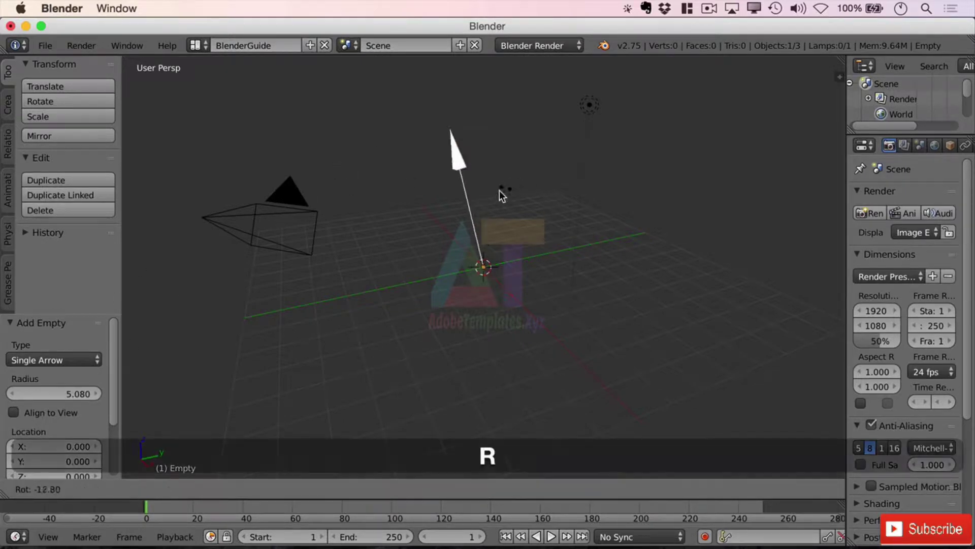
pyautogui.click(443, 210)
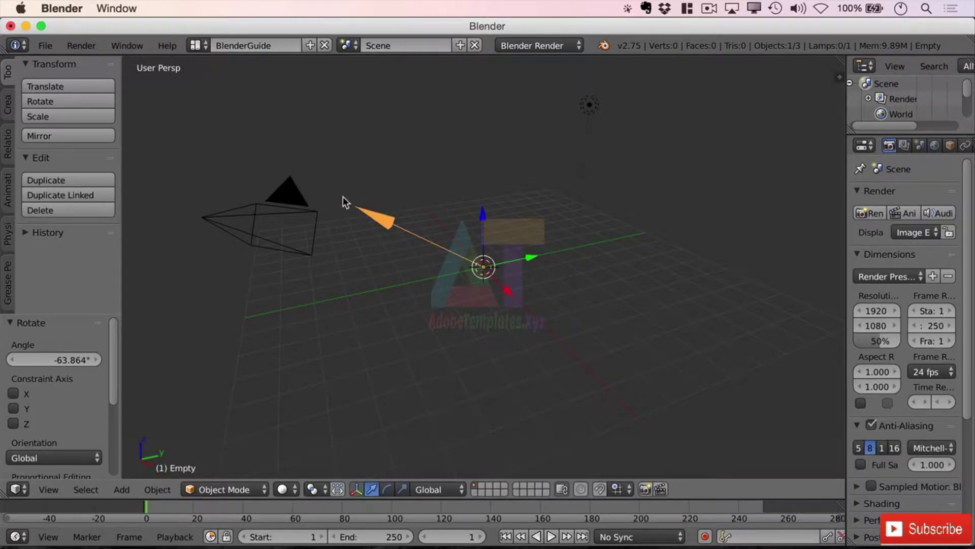
pyautogui.press('r')
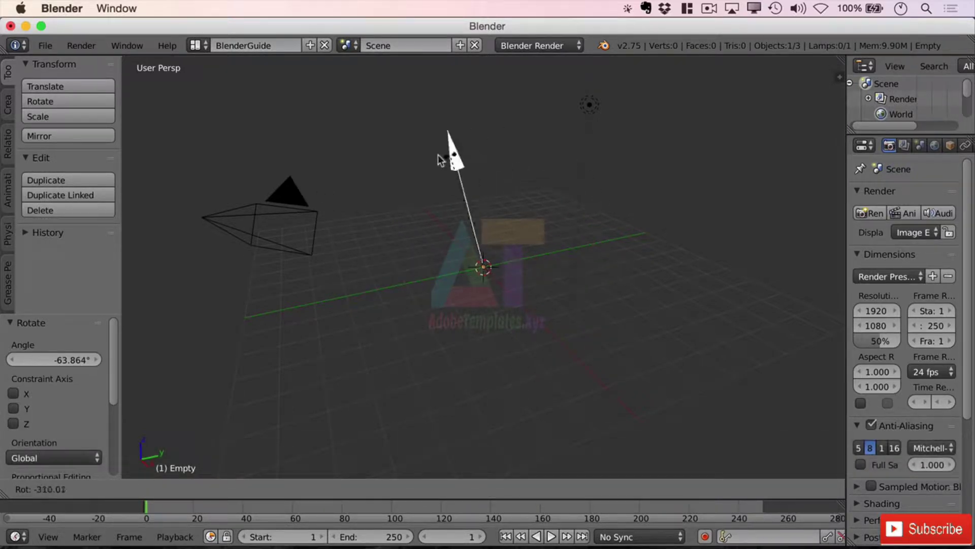
pyautogui.click(343, 266)
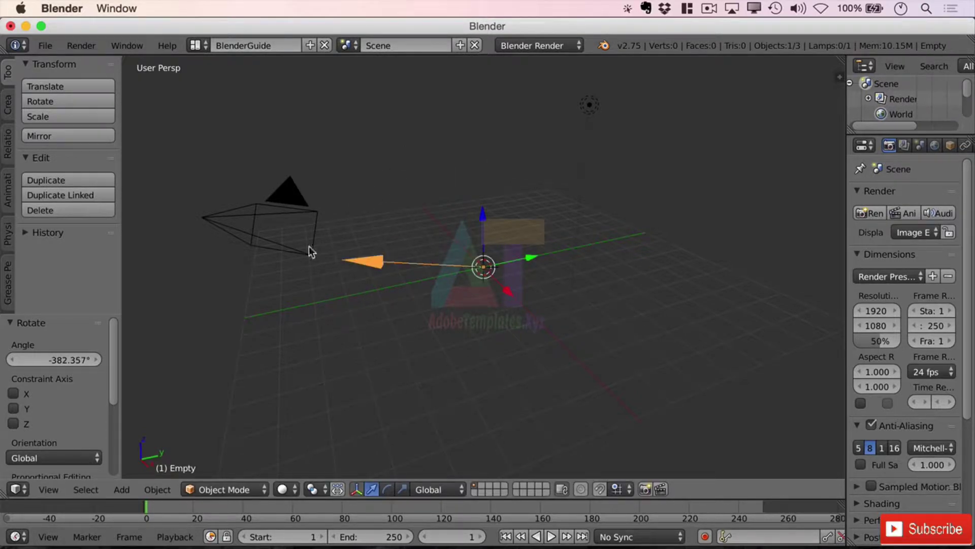
pyautogui.click(123, 489)
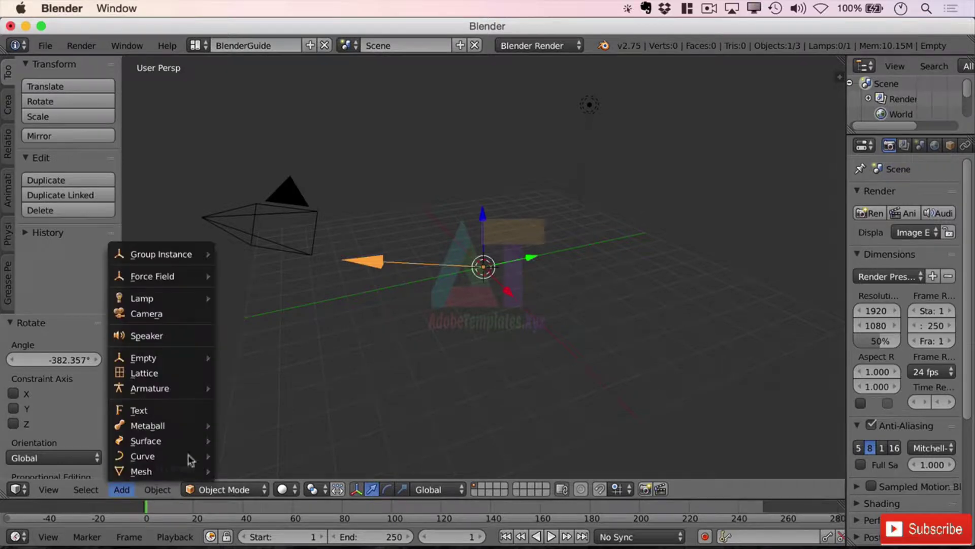
pyautogui.moveTo(202, 362)
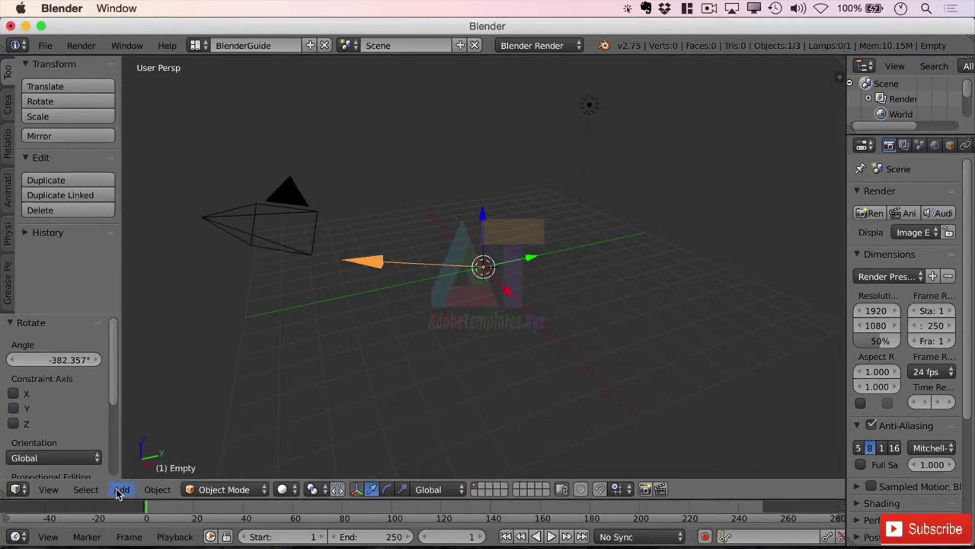
pyautogui.click(117, 490)
pyautogui.moveTo(196, 360)
pyautogui.moveTo(374, 289); pyautogui.dragTo(470, 283, button='middle')
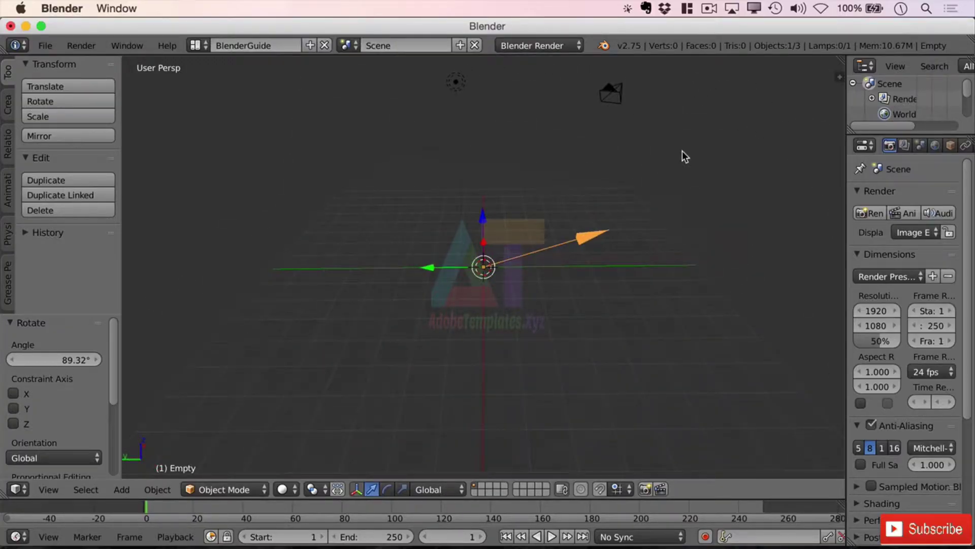
# Step: Open the recent file ChessScene.blend and zoom out on the chess board
pyautogui.click(42, 47)
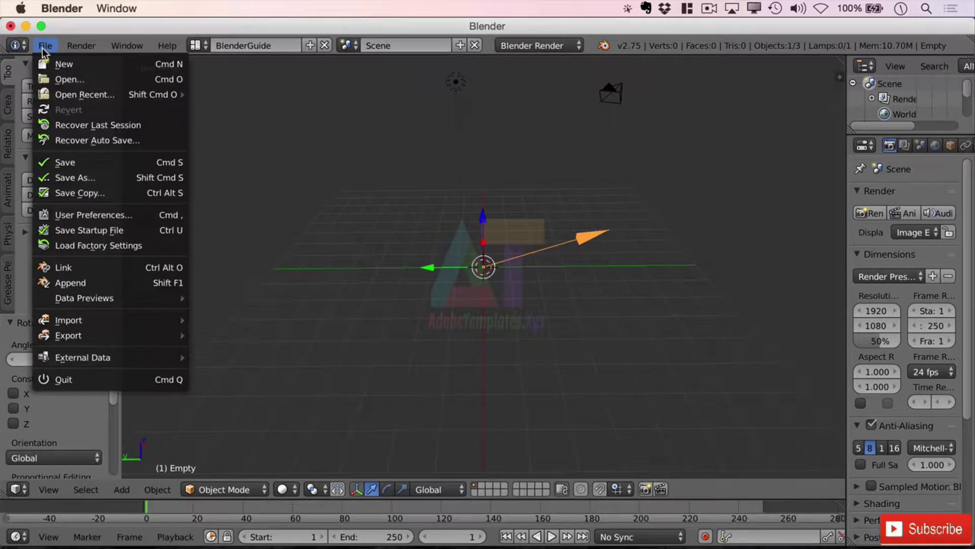
pyautogui.moveTo(128, 94)
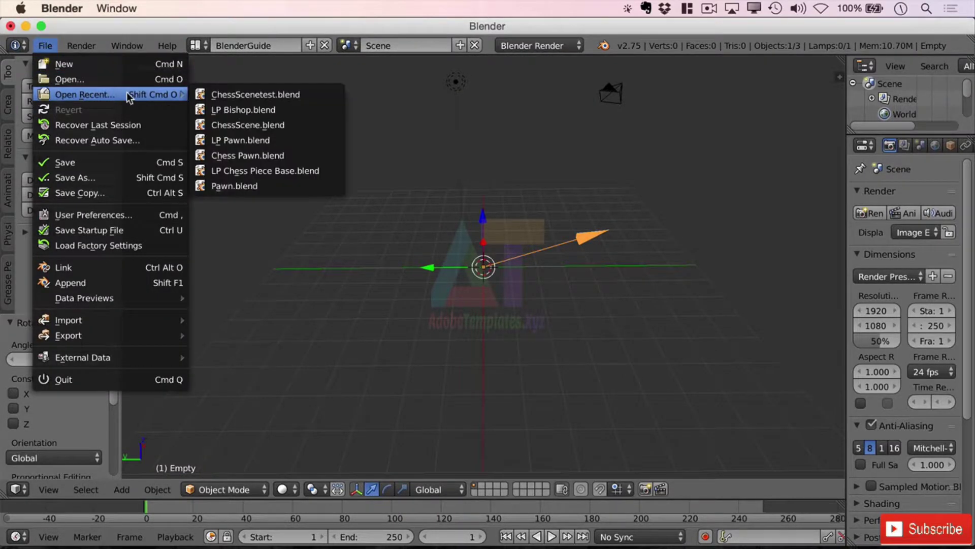
pyautogui.click(254, 124)
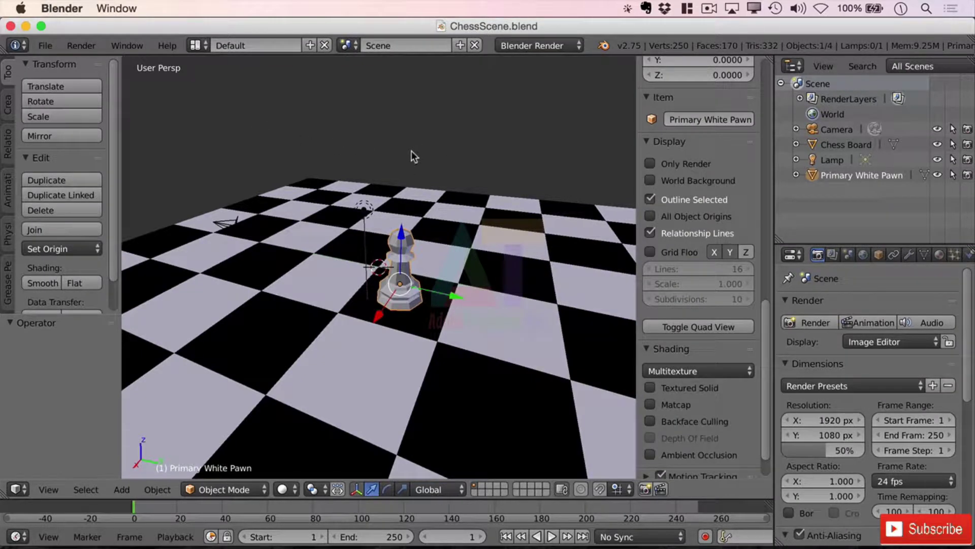
pyautogui.scroll(-4, 367, 180)
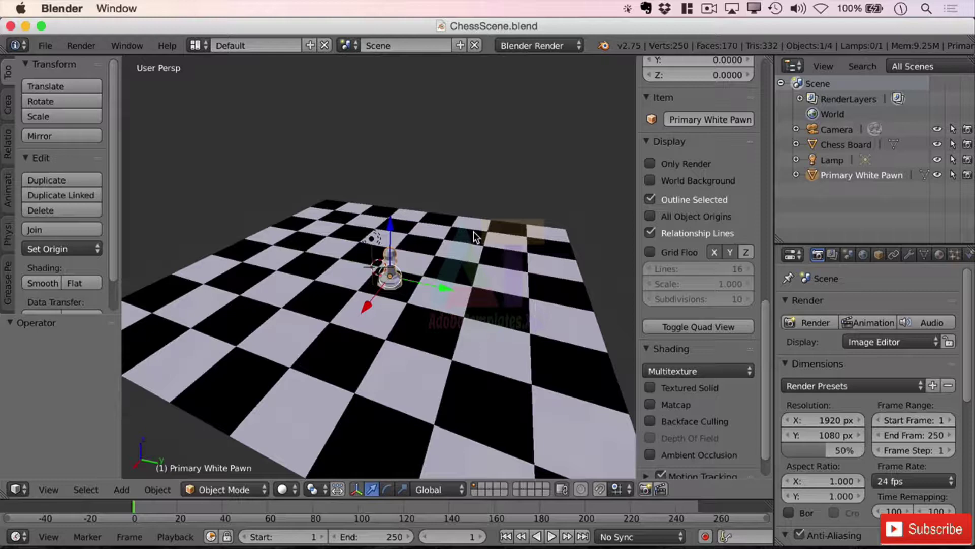
# Step: Append the LP Bishop object from LP Bishop.blend into the chess scene
pyautogui.click(46, 46)
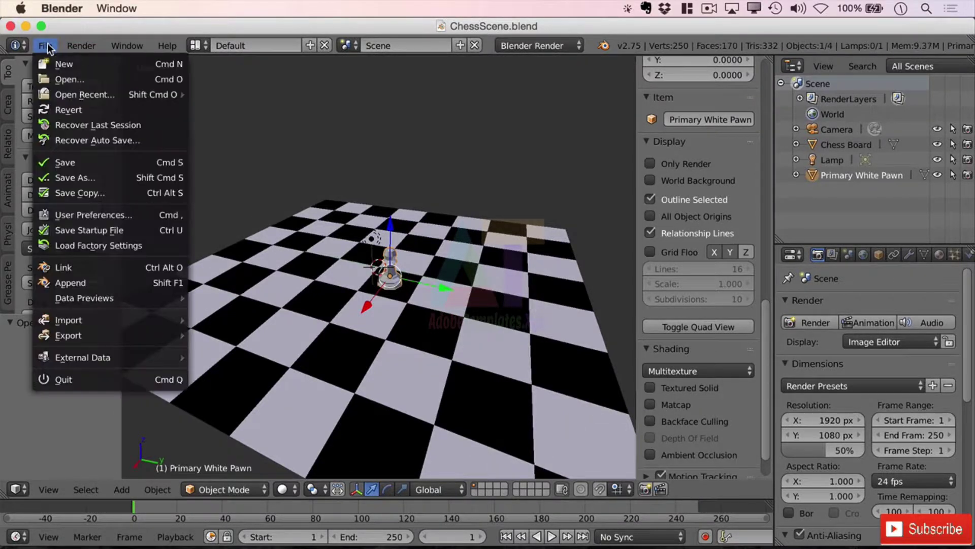
pyautogui.click(87, 280)
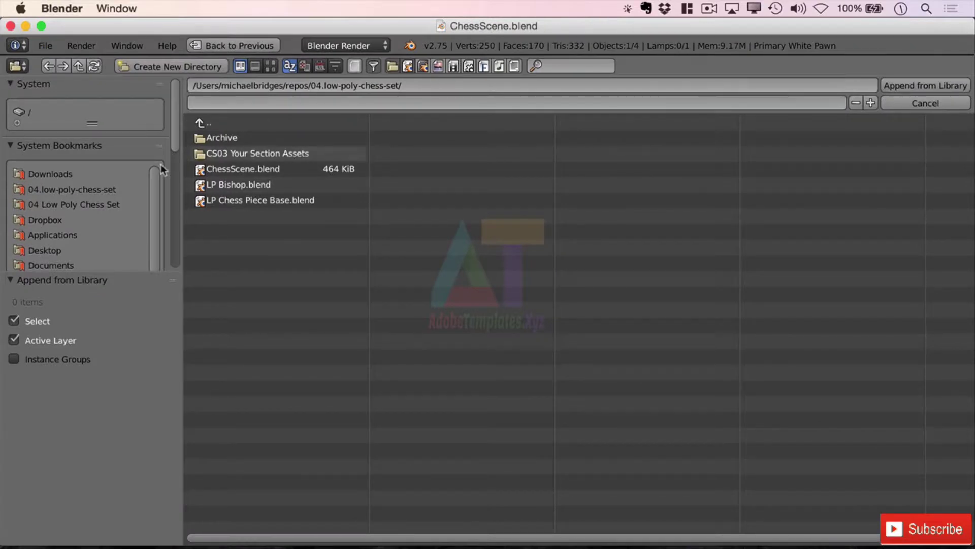
pyautogui.doubleClick(255, 184)
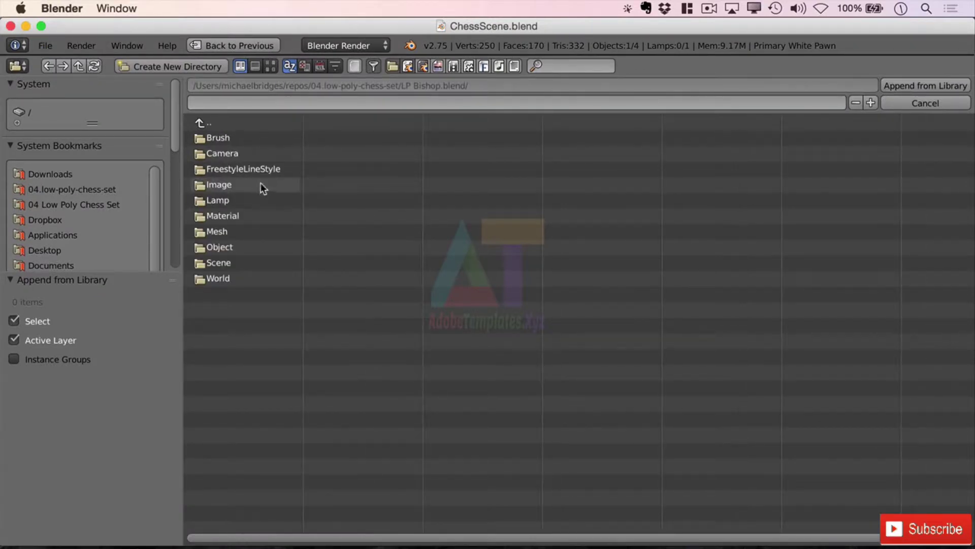
pyautogui.click(241, 249)
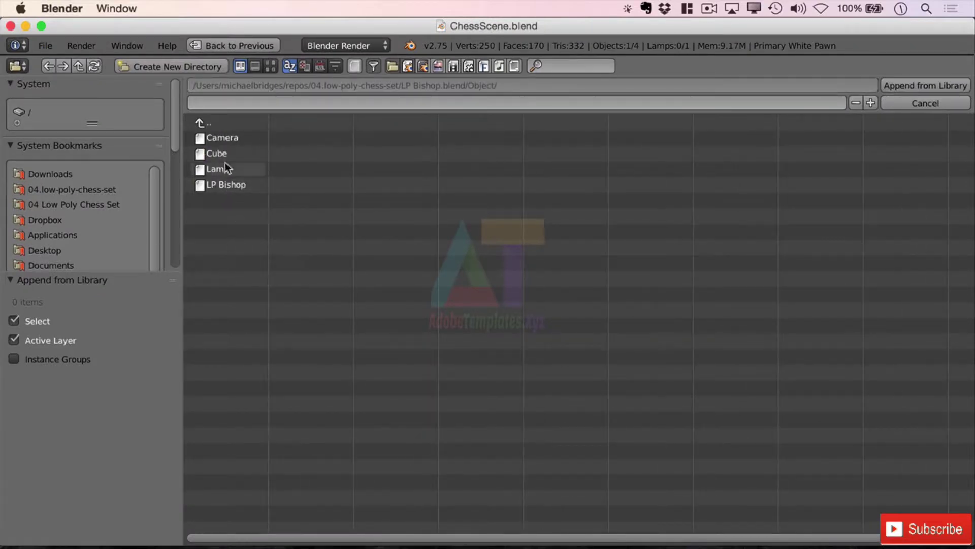
pyautogui.click(235, 185)
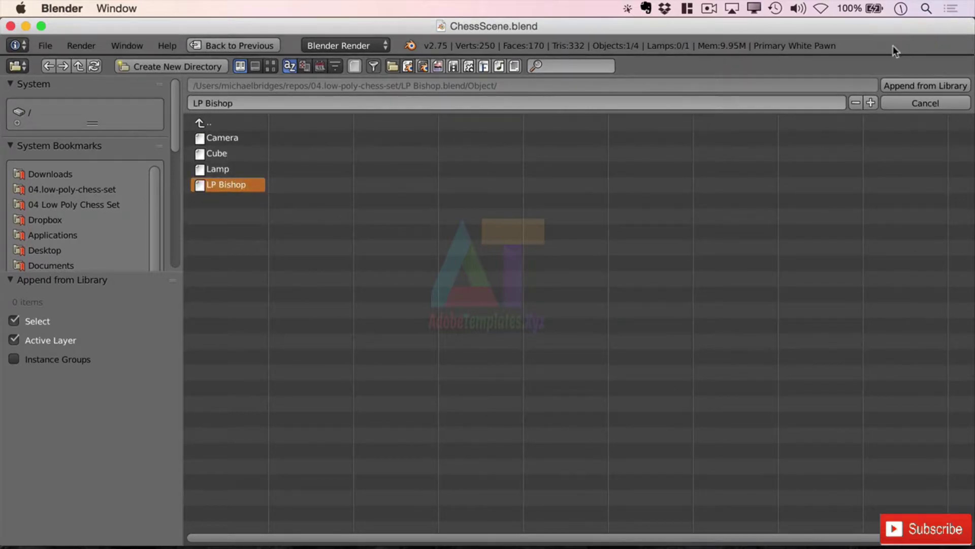
pyautogui.click(900, 86)
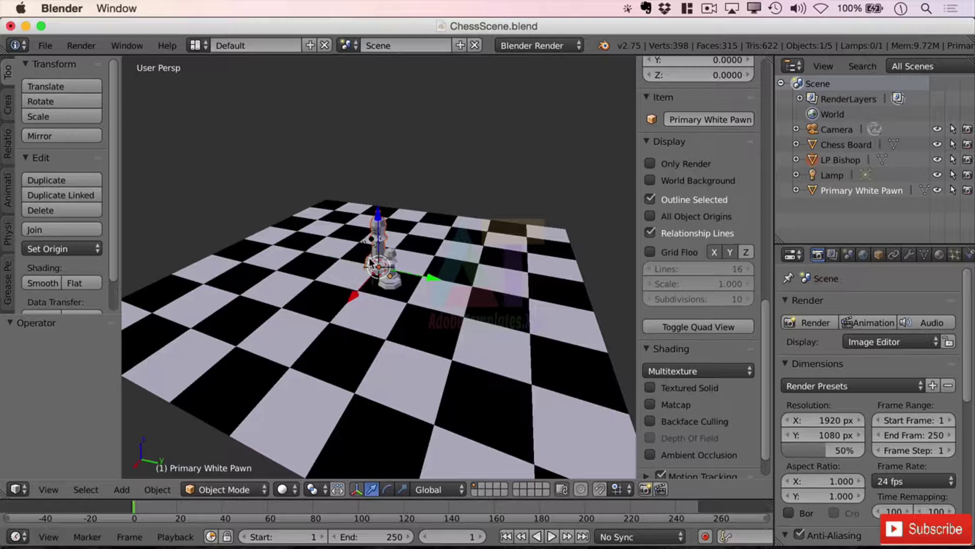
# Step: Slide the bishop flat across the board to stand a couple of squares from the pawn
pyautogui.press('g')
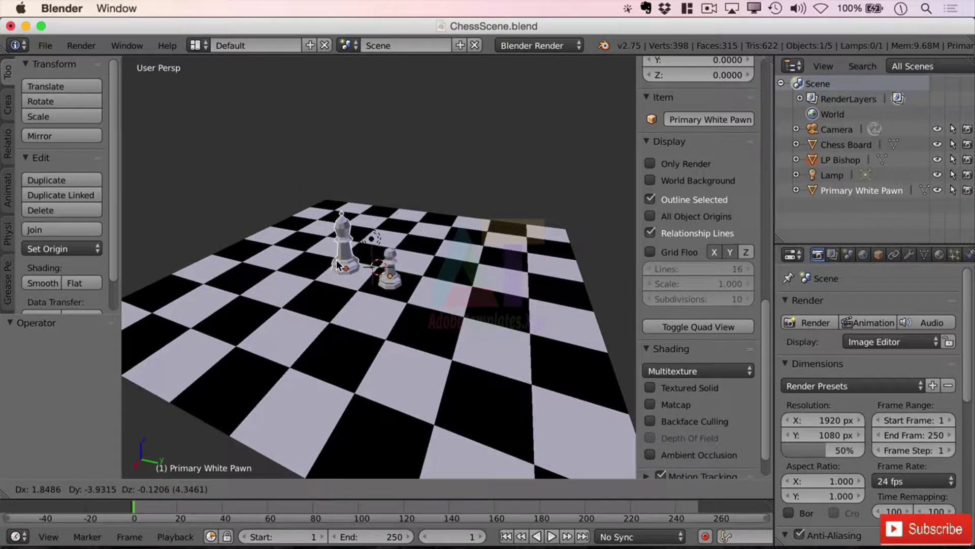
pyautogui.hotkey('shift', 'z')
pyautogui.hotkey('shift', 'z')
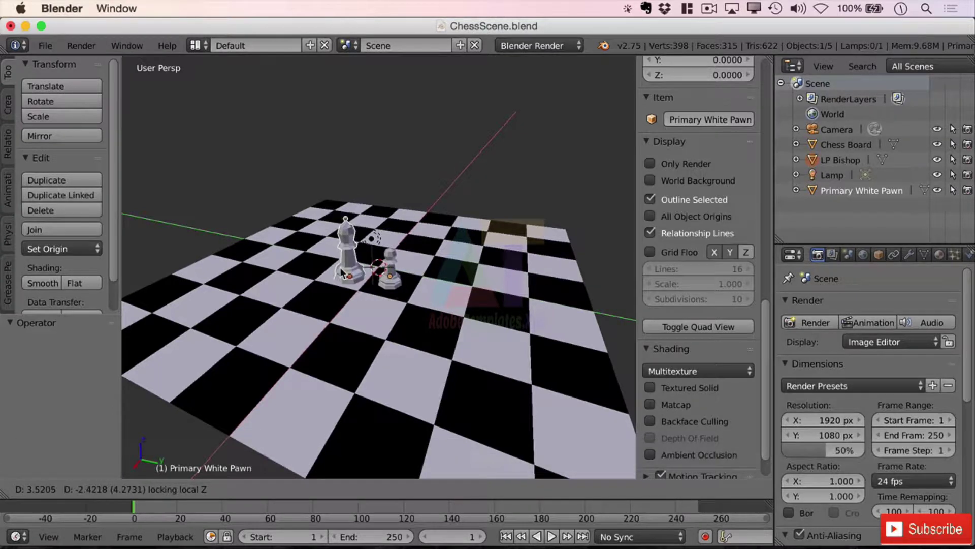
pyautogui.click(427, 285)
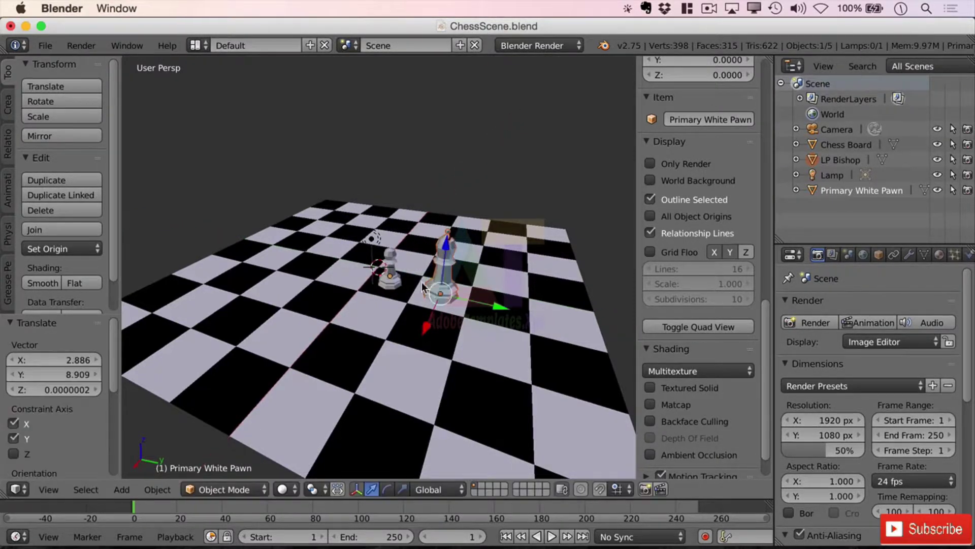
pyautogui.scroll(3, 422, 285)
pyautogui.scroll(4, 505, 320)
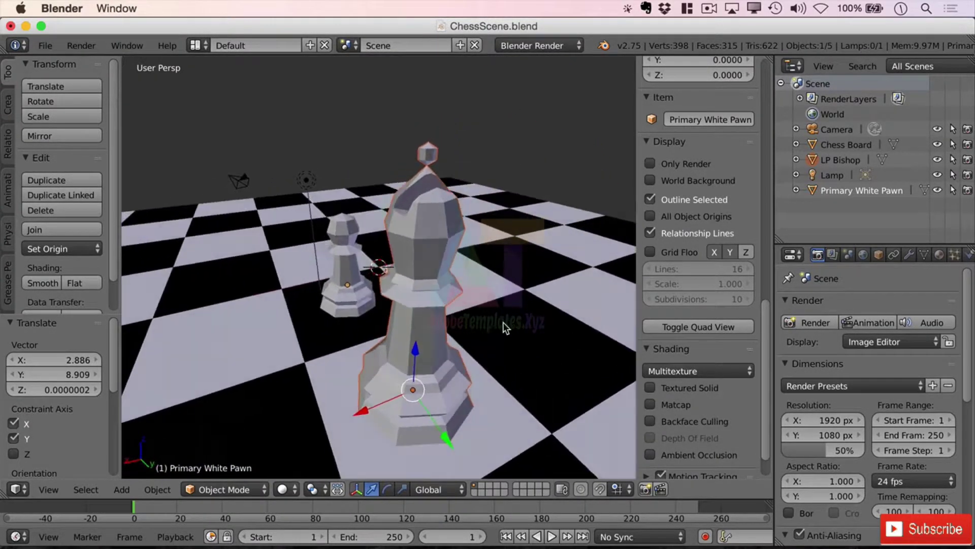
pyautogui.scroll(-2, 503, 322)
pyautogui.moveTo(517, 325); pyautogui.dragTo(603, 337, button='middle')
pyautogui.scroll(3, 508, 319)
pyautogui.scroll(-1, 504, 320)
pyautogui.moveTo(504, 320)
pyautogui.mouseDown(button='middle')
pyautogui.moveTo(570, 333)
pyautogui.moveTo(501, 327)
pyautogui.moveTo(522, 324)
pyautogui.mouseUp(button='middle')
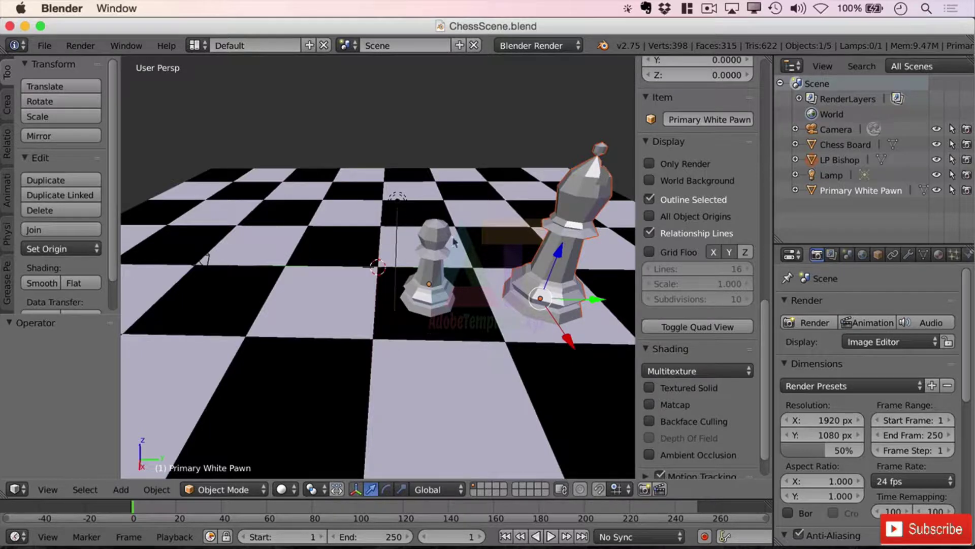
# Step: Select the white pawn and place a linked duplicate of it, moving only across the board
pyautogui.rightClick(426, 288)
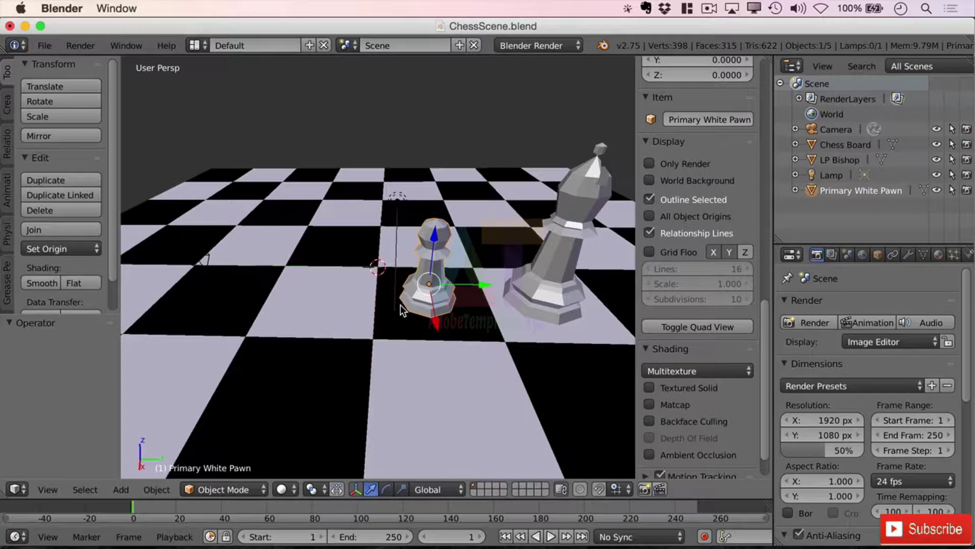
pyautogui.hotkey('alt', 'd')
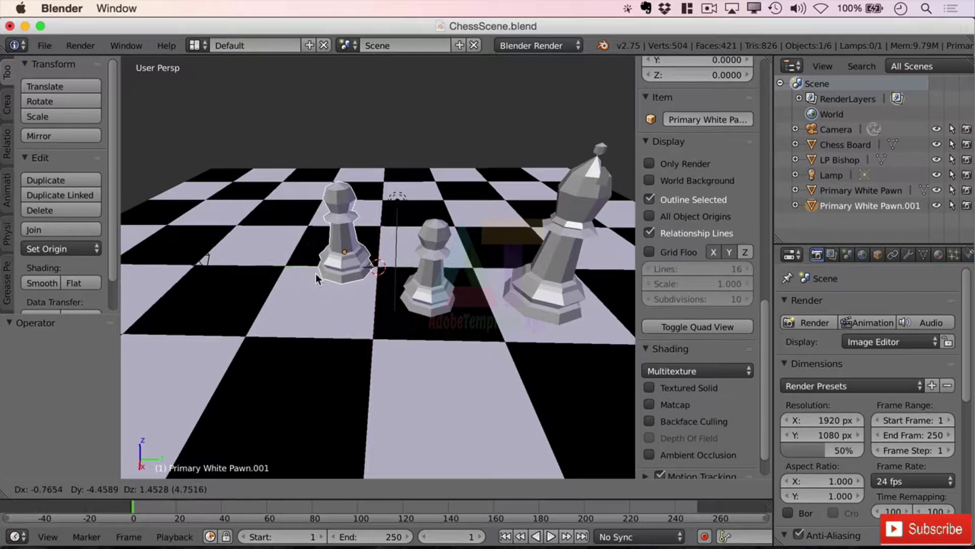
pyautogui.press('shift')
pyautogui.hotkey('shift', 'z')
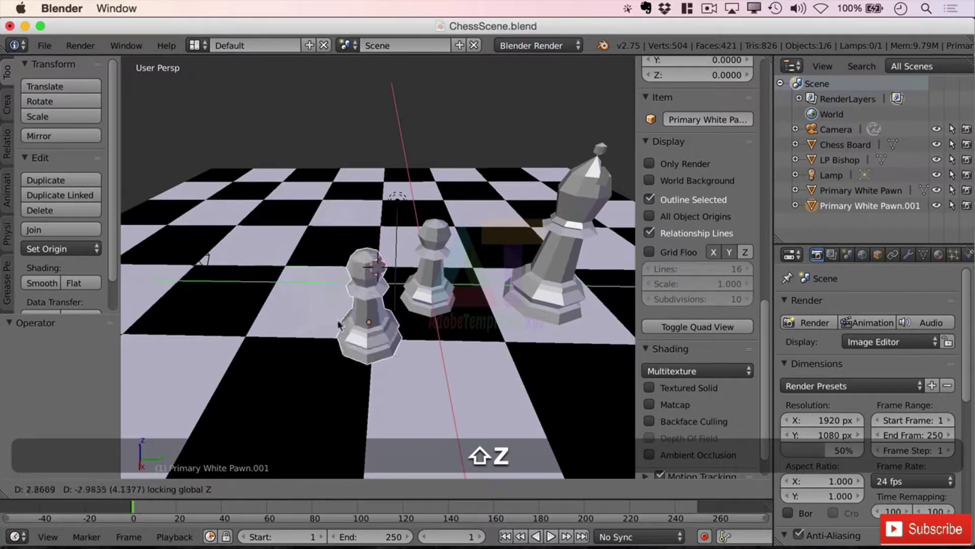
pyautogui.click(310, 253)
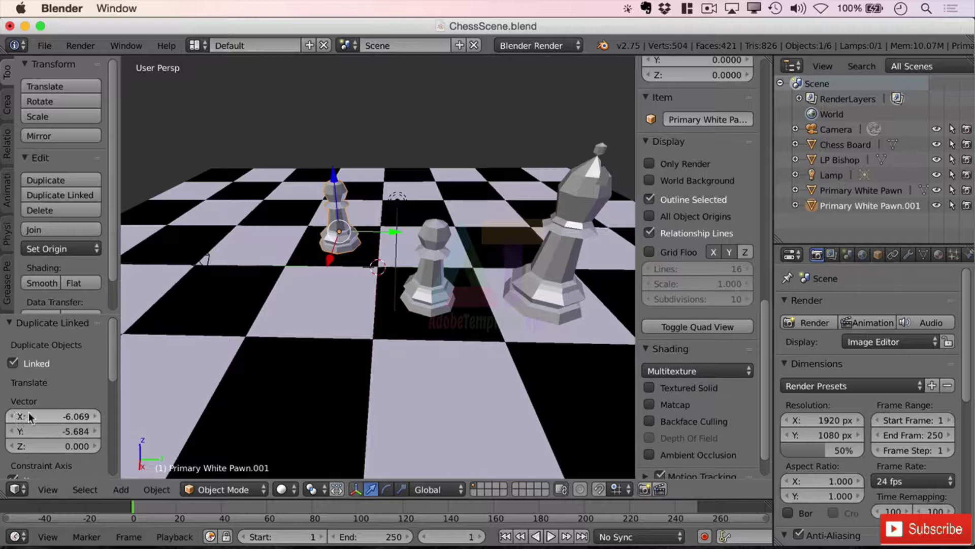
# Step: Set the linked duplicate's offset to X 6 and Y -6
pyautogui.click(69, 420)
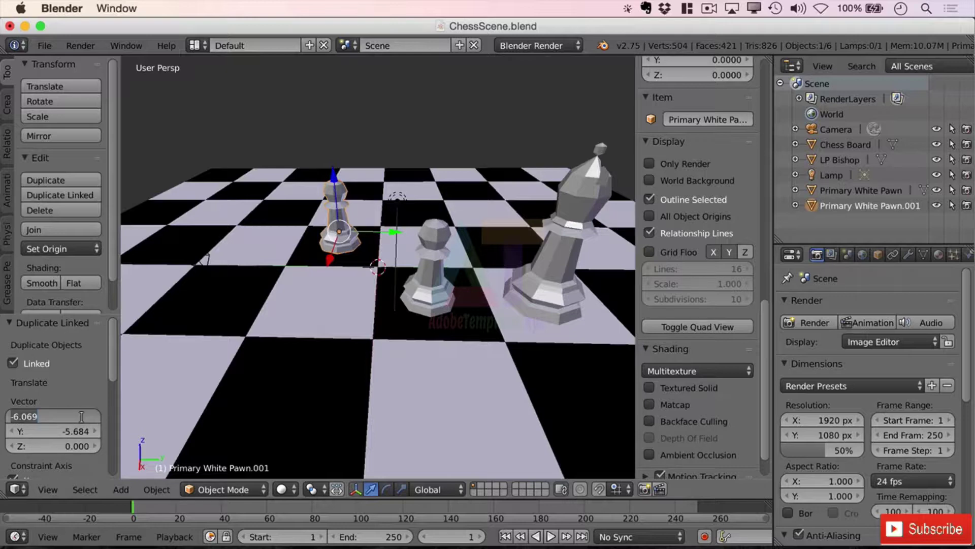
pyautogui.write('6')
pyautogui.press('Return')
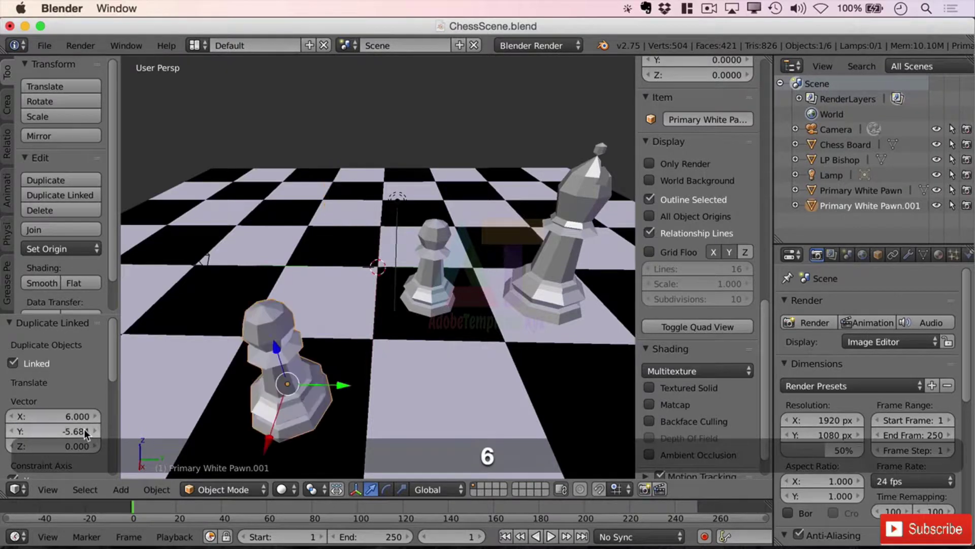
pyautogui.click(84, 429)
pyautogui.write('-6')
pyautogui.press('Return')
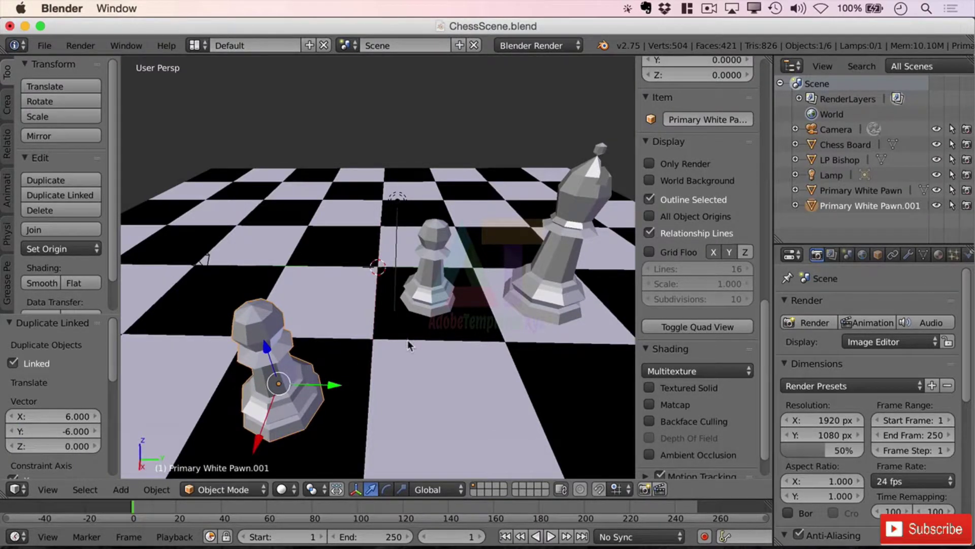
# Step: Repeat the linked duplicate twice to add pawns .002 and .003 along the diagonal
pyautogui.scroll(-5, 406, 341)
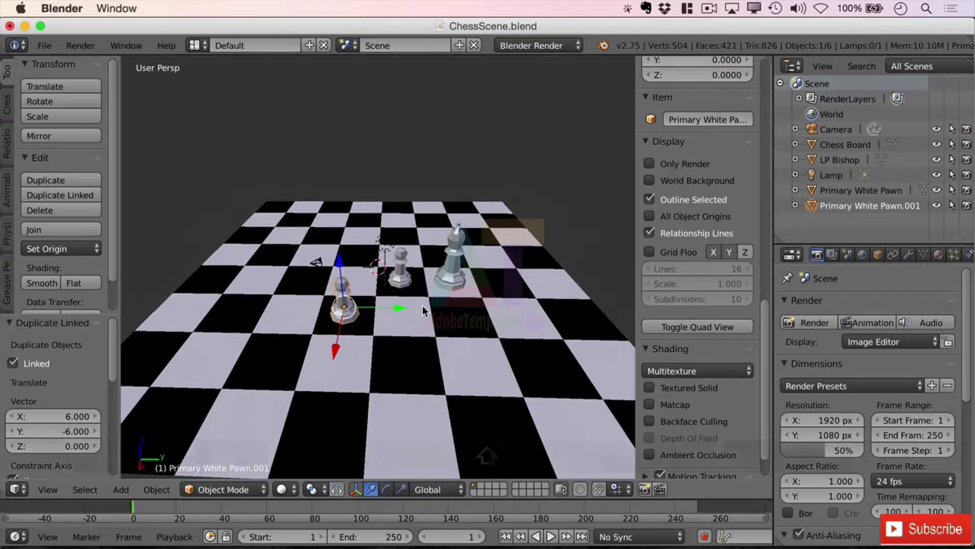
pyautogui.hotkey('shift', 'r')
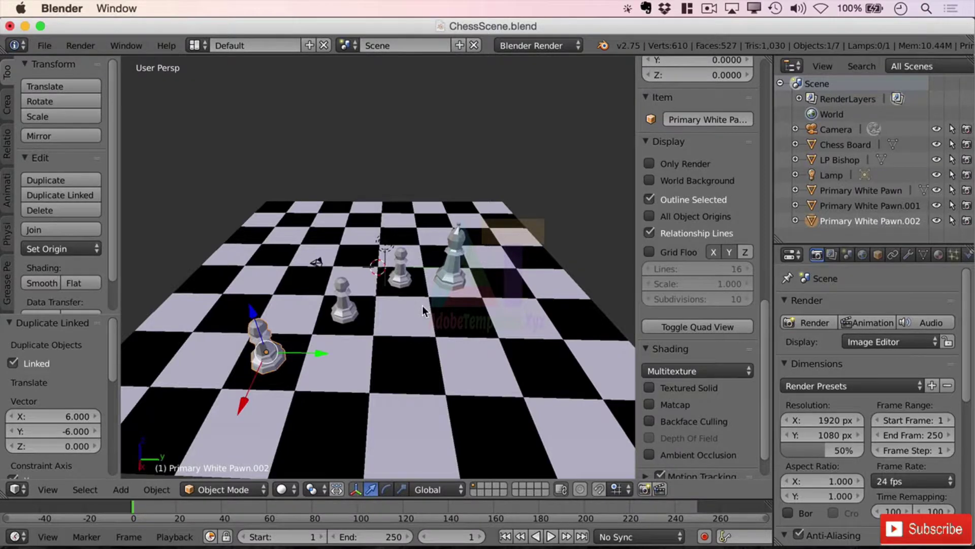
pyautogui.hotkey('shift', 'r')
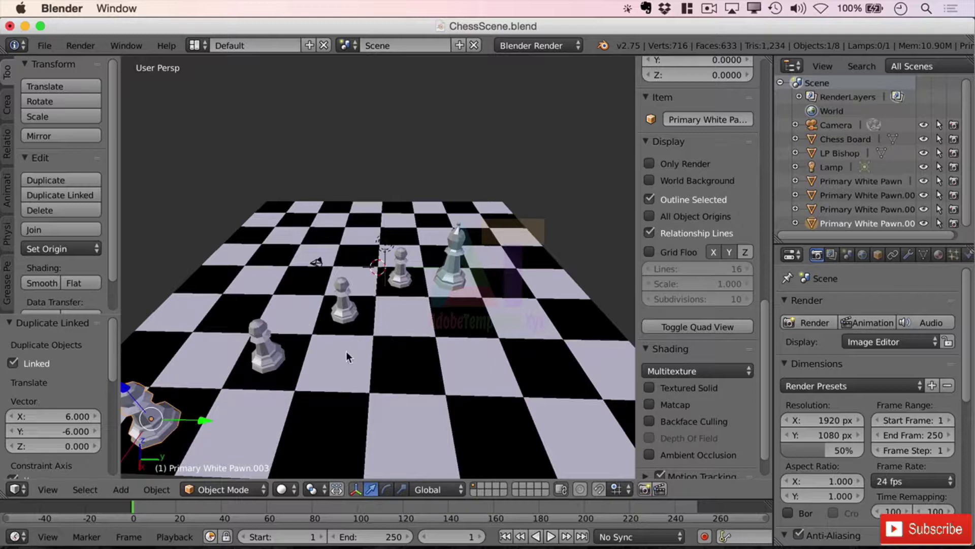
# Step: Undo the extra pawn copies and reset the pawn's X and Y location to 0
pyautogui.press('super+z')
pyautogui.press('super+z')
pyautogui.press('super+z')
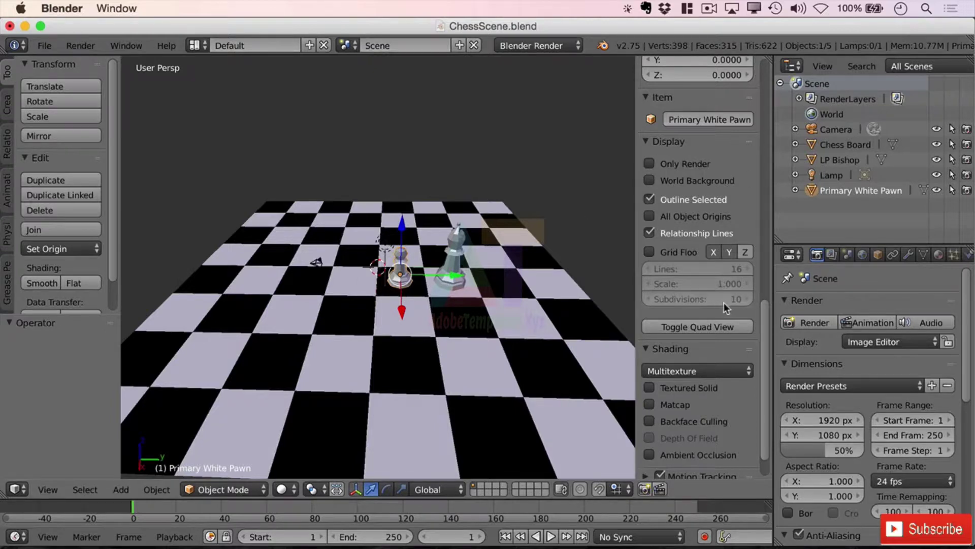
pyautogui.moveTo(764, 315); pyautogui.dragTo(791, 44)
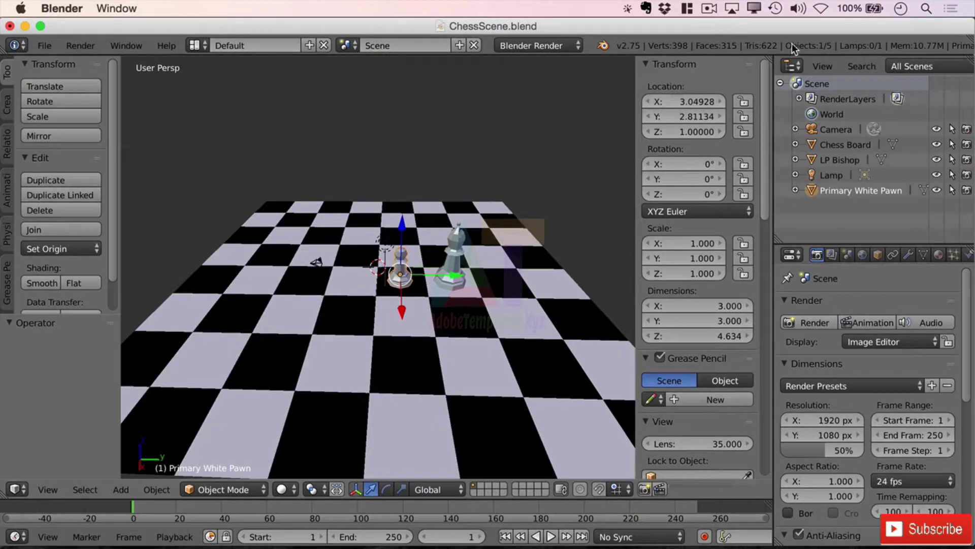
pyautogui.doubleClick(704, 101)
pyautogui.write('0')
pyautogui.press('Return')
pyautogui.doubleClick(704, 117)
pyautogui.write('0')
pyautogui.press('Return')
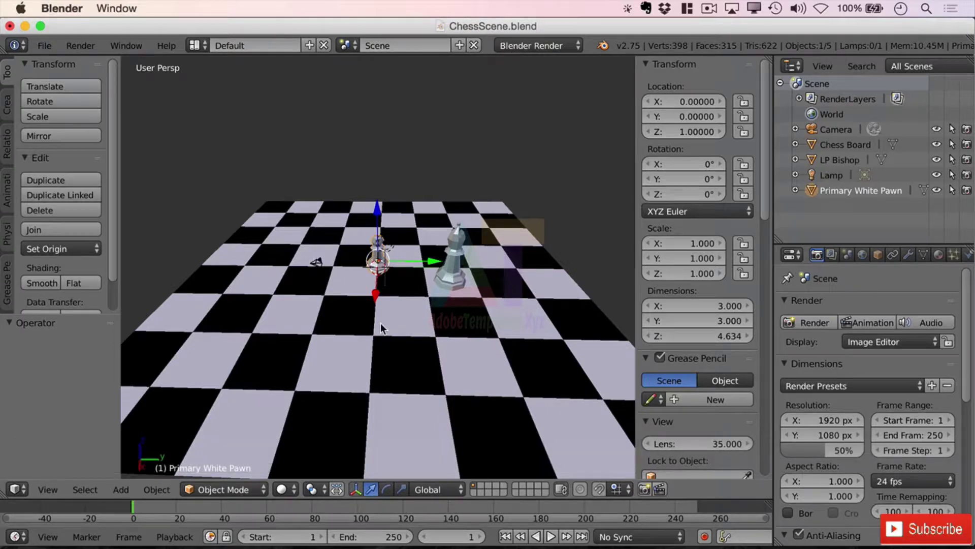
# Step: Turn on snapping and slide the pawn 3 units along Y, then along X onto a square
pyautogui.click(599, 490)
pyautogui.moveTo(434, 263); pyautogui.dragTo(456, 259)
pyautogui.moveTo(403, 296); pyautogui.dragTo(399, 387)
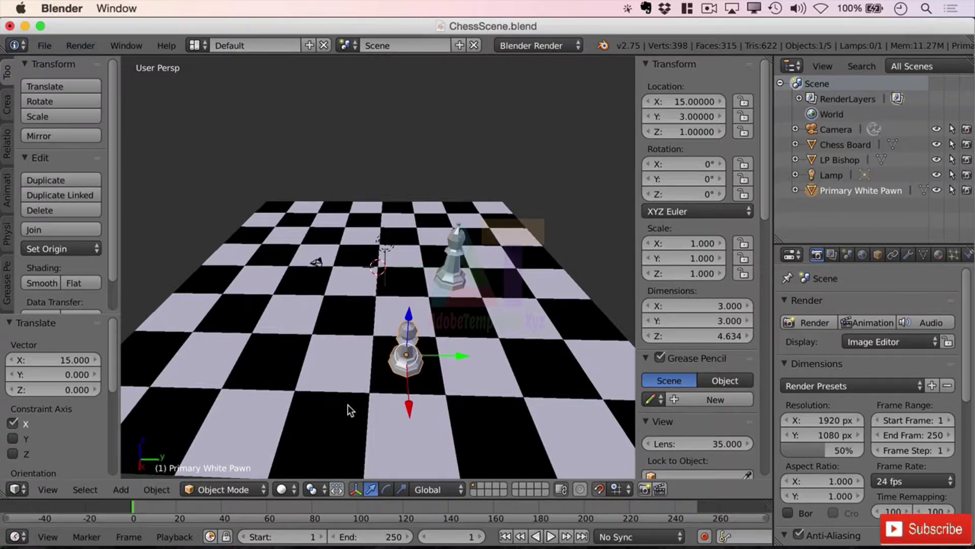
pyautogui.scroll(-3, 357, 394)
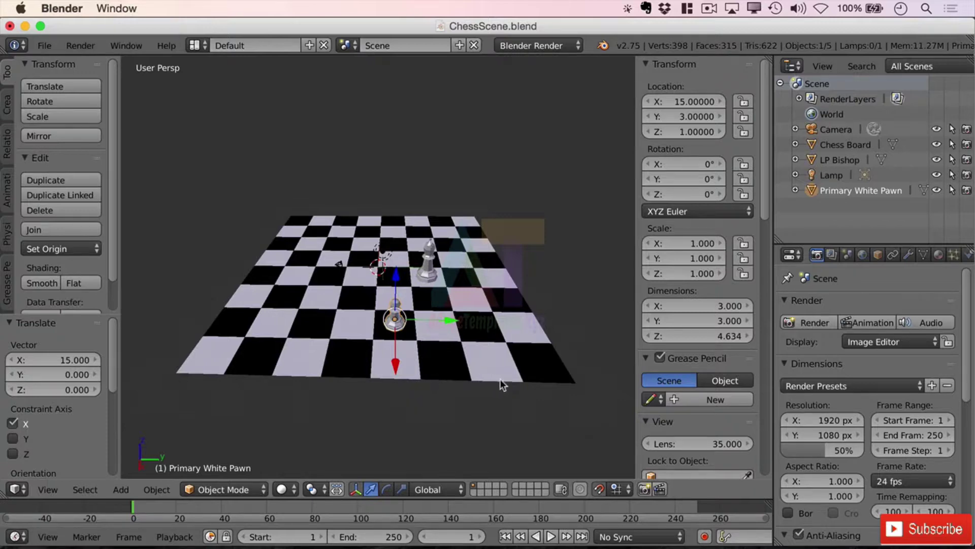
pyautogui.moveTo(526, 344); pyautogui.dragTo(243, 379, button='middle')
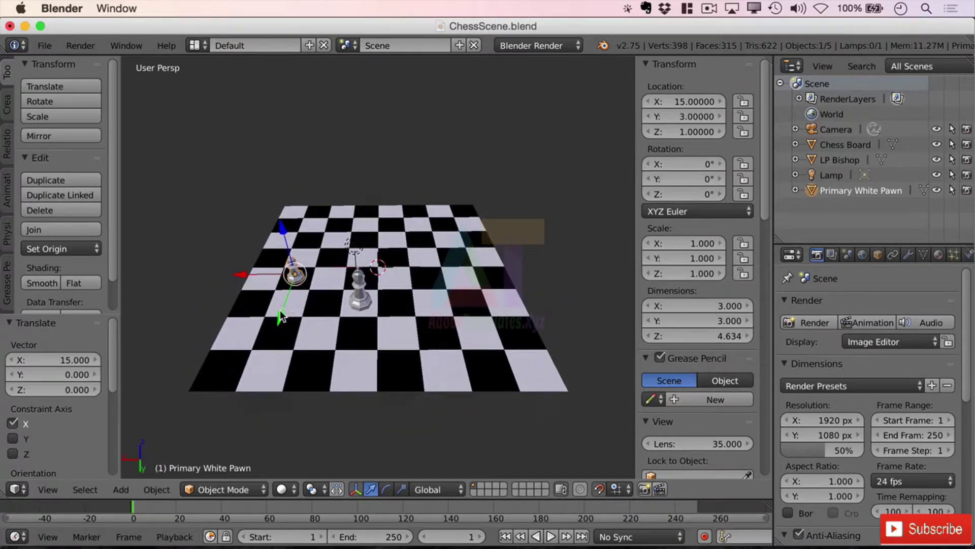
# Step: Move the pawn along Y to 15 and along X to 21, keeping Z at 1
pyautogui.press('g')
pyautogui.press('y')
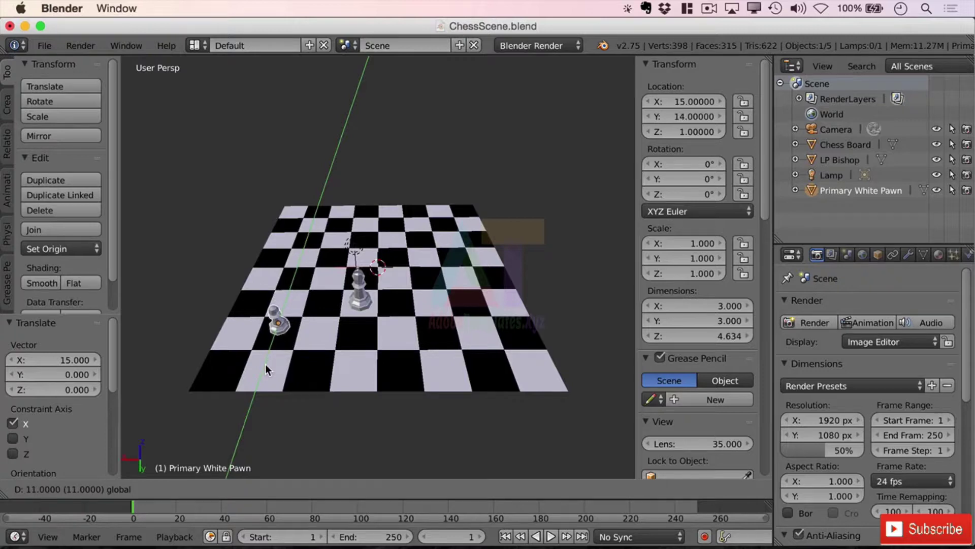
pyautogui.click(264, 367)
pyautogui.moveTo(223, 330); pyautogui.dragTo(182, 329)
pyautogui.moveTo(244, 333); pyautogui.dragTo(280, 324, button='middle')
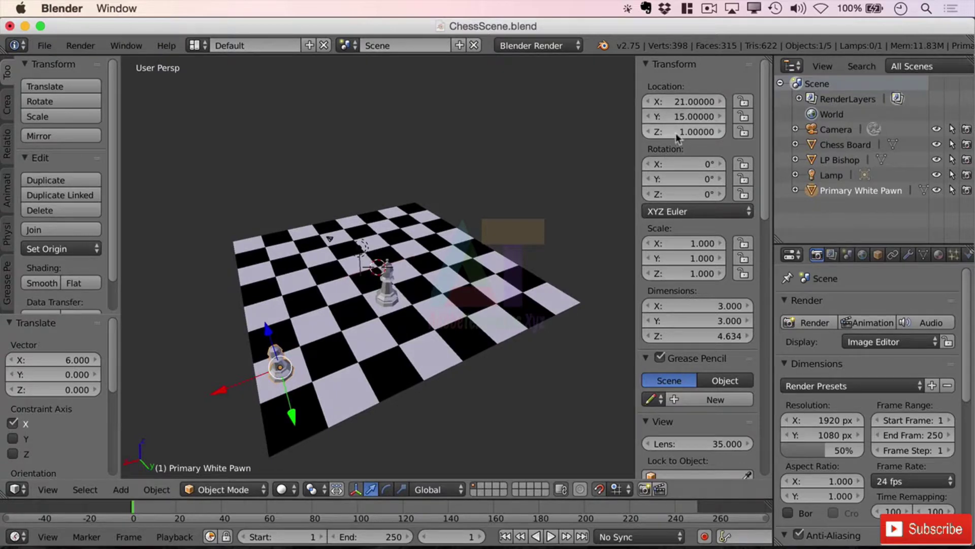
pyautogui.moveTo(492, 327); pyautogui.dragTo(468, 338, button='middle')
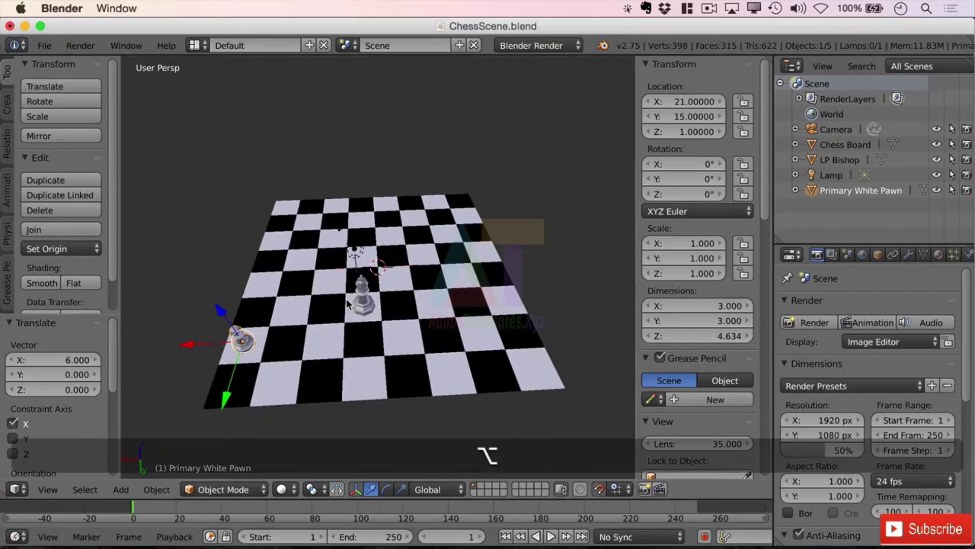
# Step: Make linked pawn copies .001 through .007 spaced -6 on X, then enlarge the outliner to list them
pyautogui.hotkey('alt', 'd')
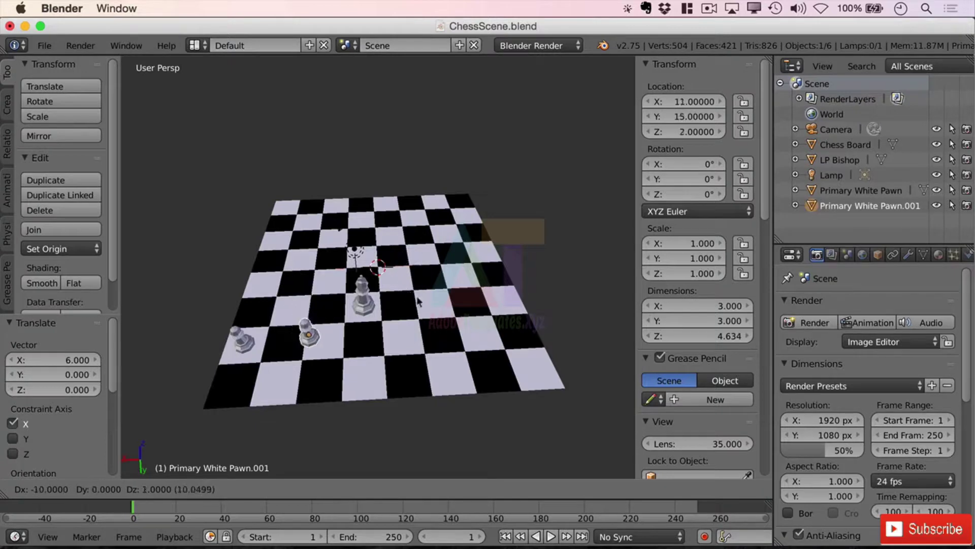
pyautogui.press('shift')
pyautogui.hotkey('shift', 'z')
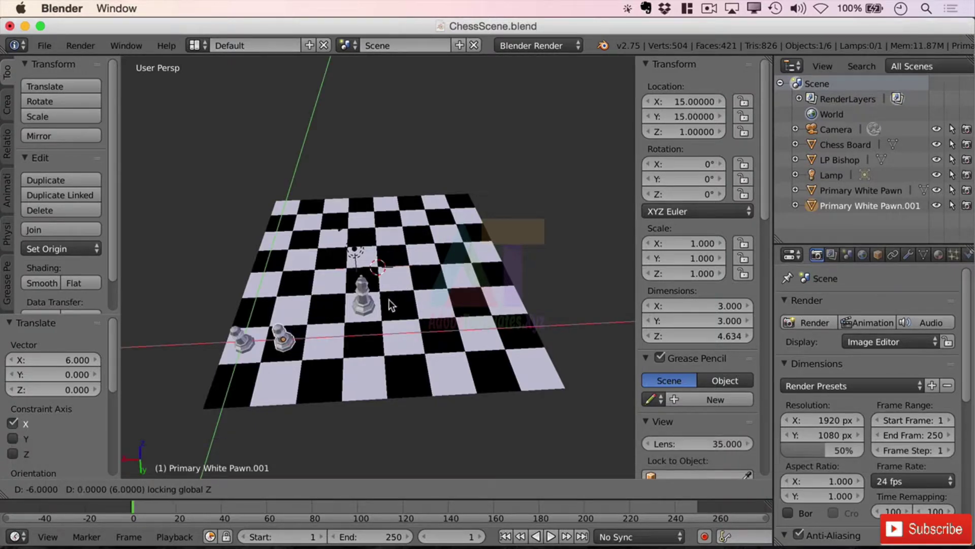
pyautogui.click(388, 300)
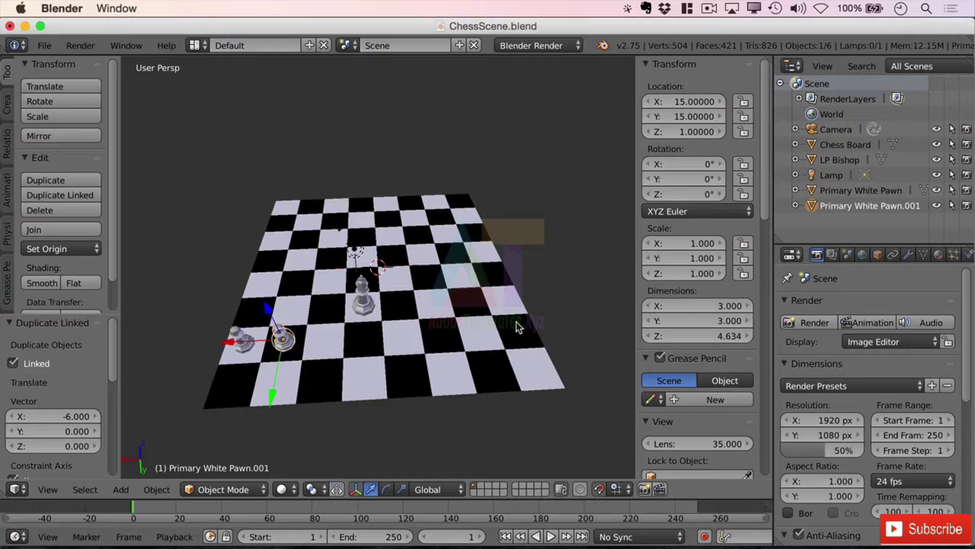
pyautogui.press('shift')
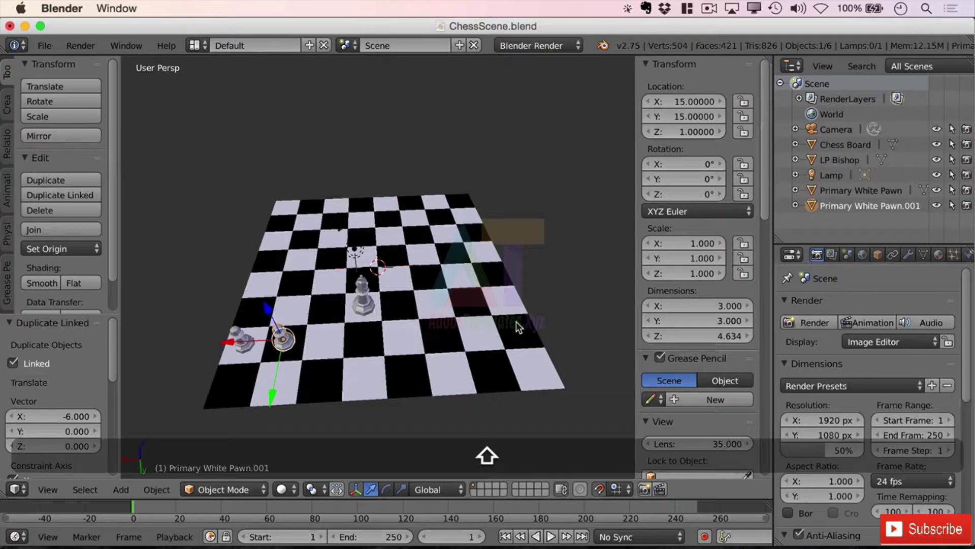
pyautogui.hotkey('shift', 'r')
pyautogui.hotkey('shift', 'r')
pyautogui.hotkey('shift', 'r')
pyautogui.hotkey('shift', 'r')
pyautogui.hotkey('shift', 'r')
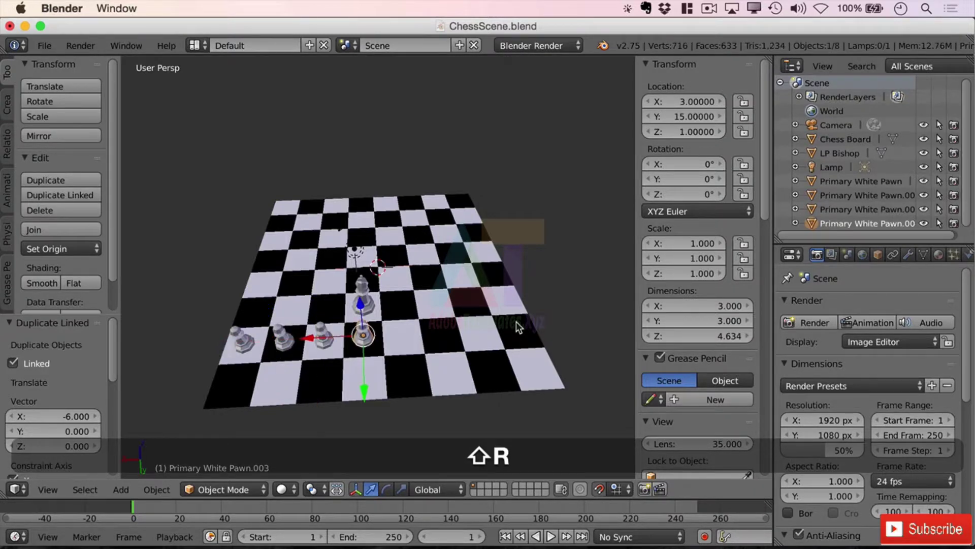
pyautogui.hotkey('shift', 'r')
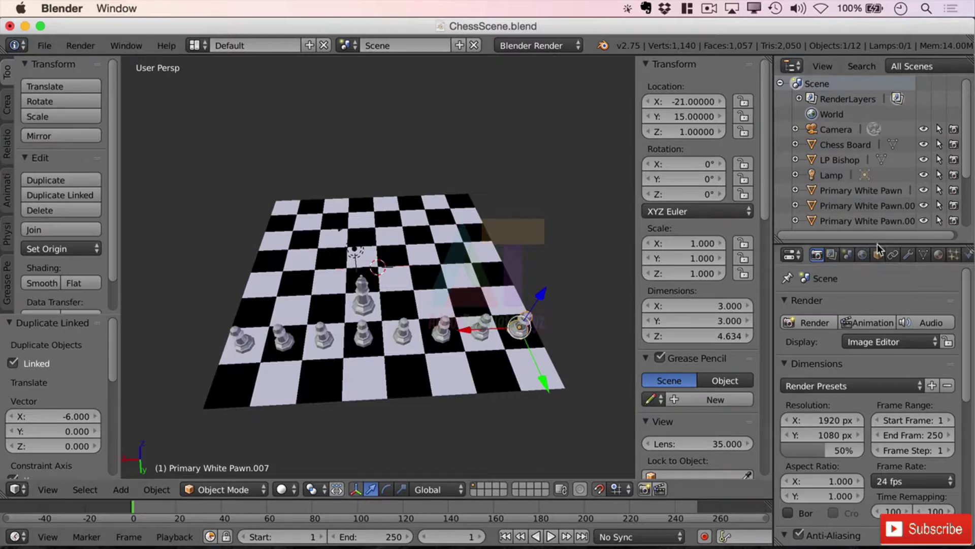
pyautogui.moveTo(878, 243); pyautogui.dragTo(909, 347)
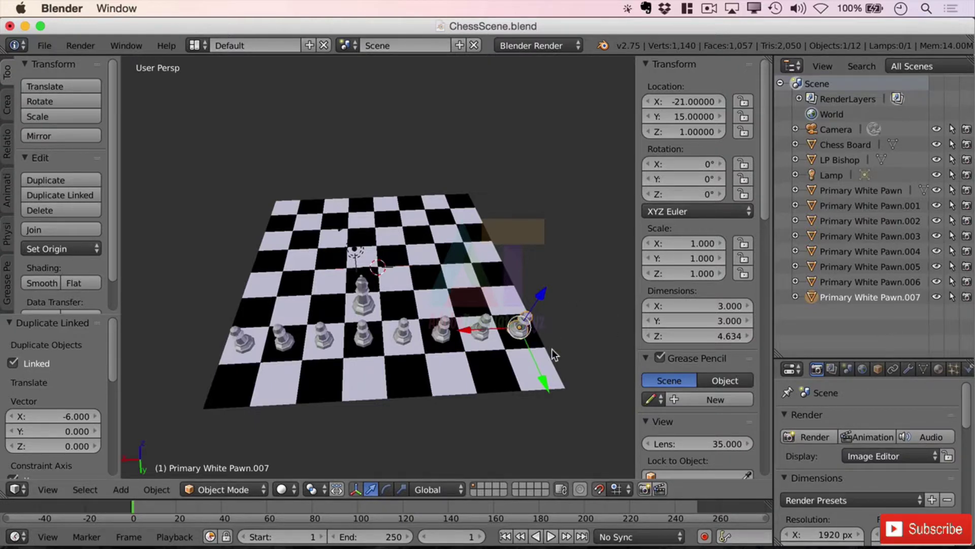
# Step: Undo the extra pawn duplicates and rename the pawn to White Pawn
pyautogui.press('super+z')
pyautogui.press('super+z')
pyautogui.press('super+z')
pyautogui.press('super+z')
pyautogui.press('super+z')
pyautogui.press('super+z')
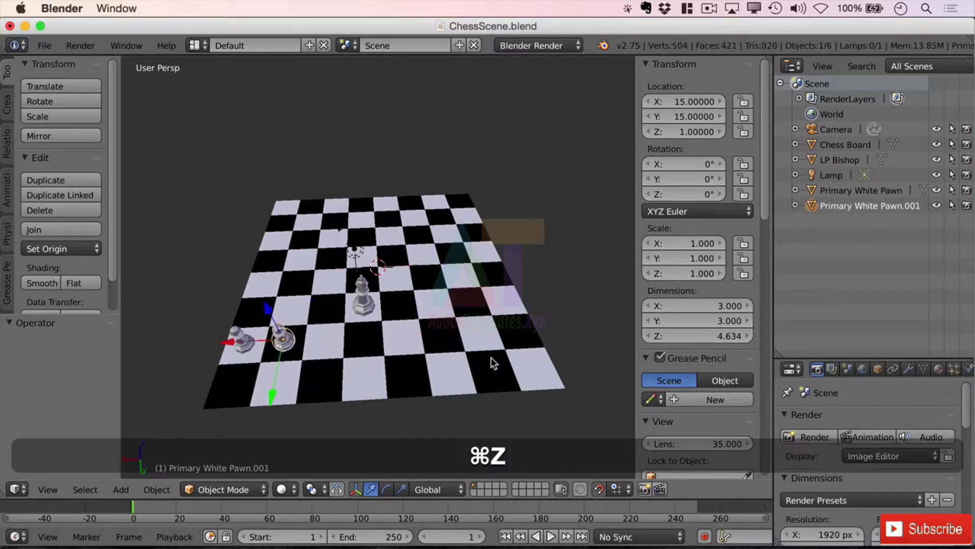
pyautogui.press('super+z')
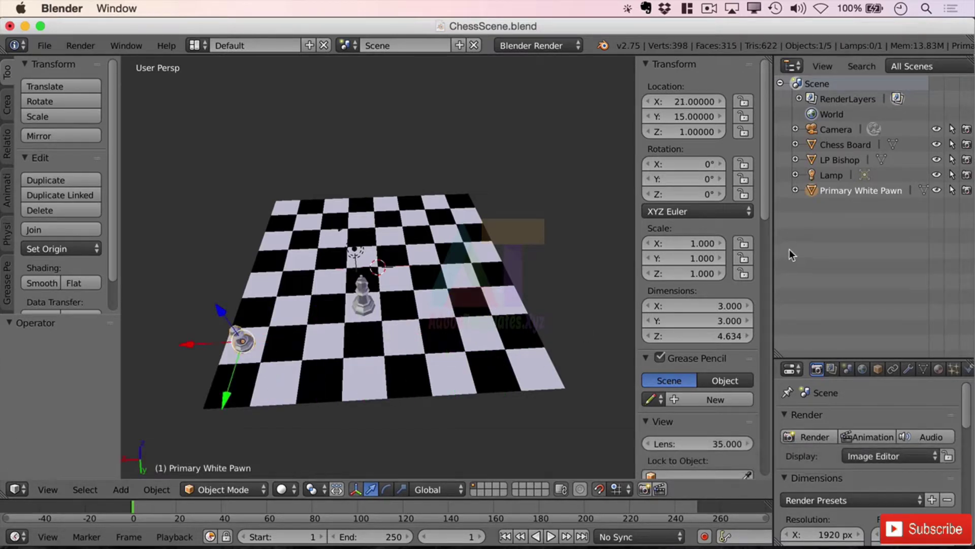
pyautogui.doubleClick(858, 191)
pyautogui.moveTo(858, 191); pyautogui.dragTo(923, 191)
pyautogui.press('BackSpace')
pyautogui.press('Return')
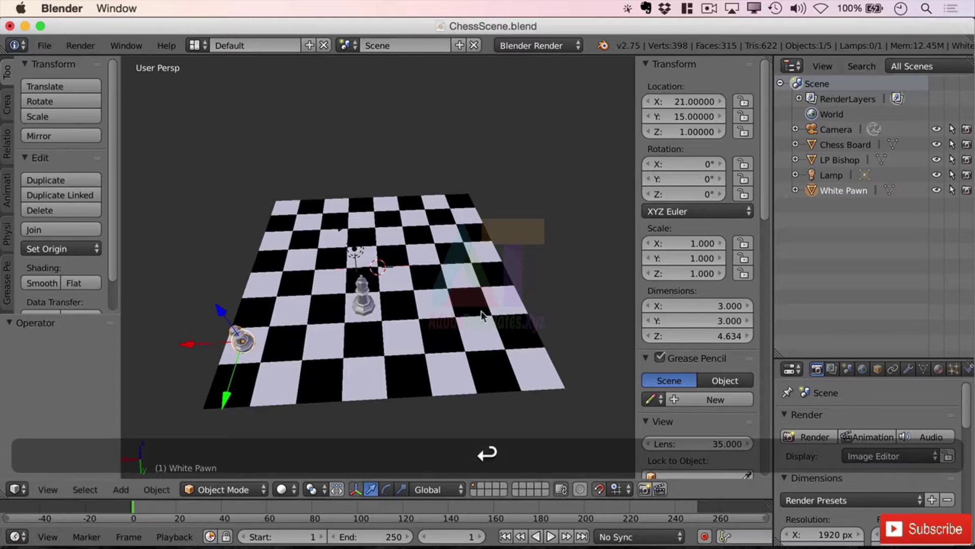
# Step: Place a linked pawn copy 6 units over and repeat it until White Pawn.007 stands at X -21
pyautogui.hotkey('alt', 'd')
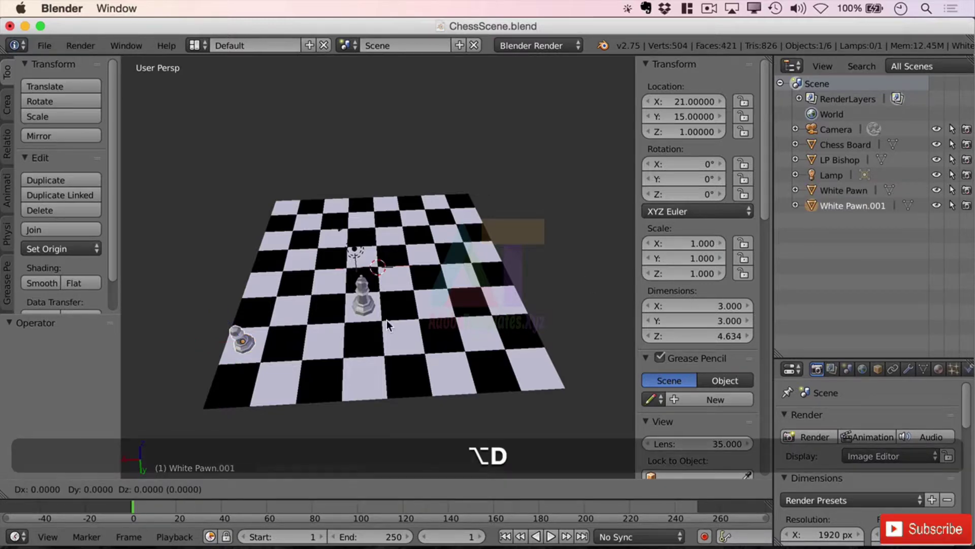
pyautogui.hotkey('shift', 'z')
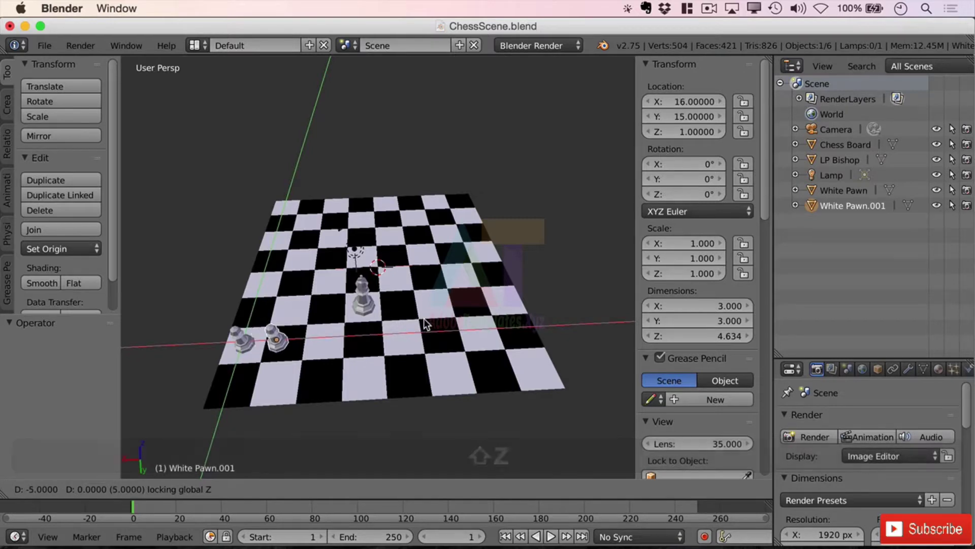
pyautogui.click(427, 322)
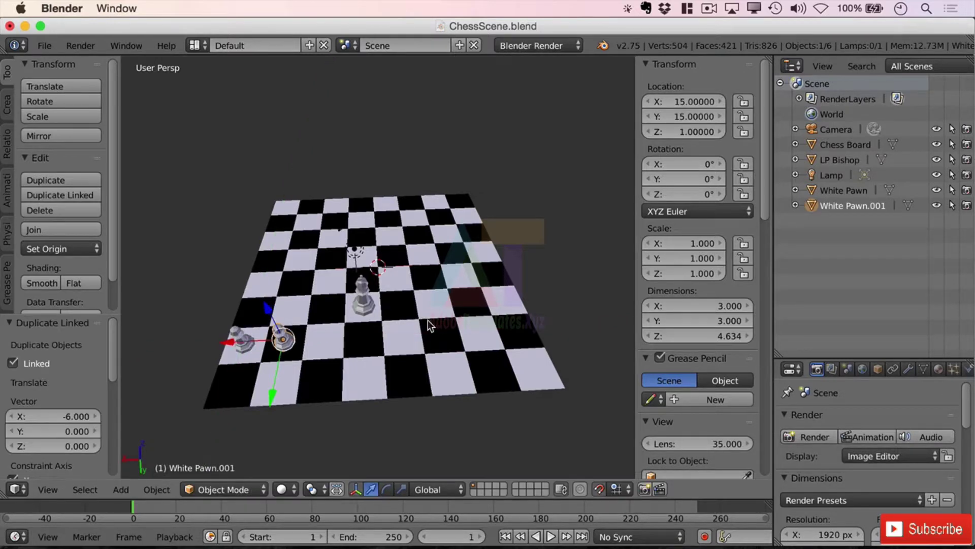
pyautogui.hotkey('shift', 'r')
pyautogui.hotkey('shift', 'r')
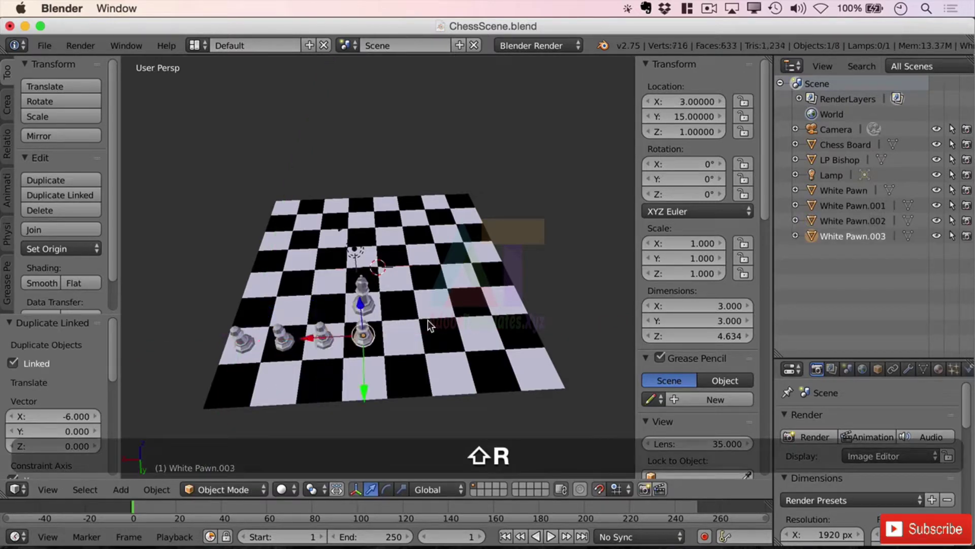
pyautogui.hotkey('shift', 'r')
pyautogui.hotkey('shift', 'r')
pyautogui.hotkey('shift', 'r')
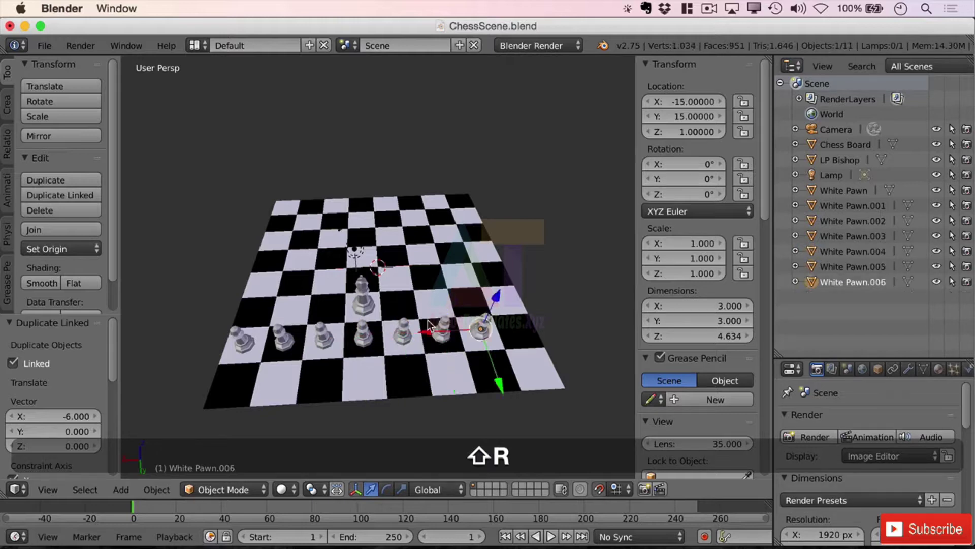
pyautogui.hotkey('shift', 'r')
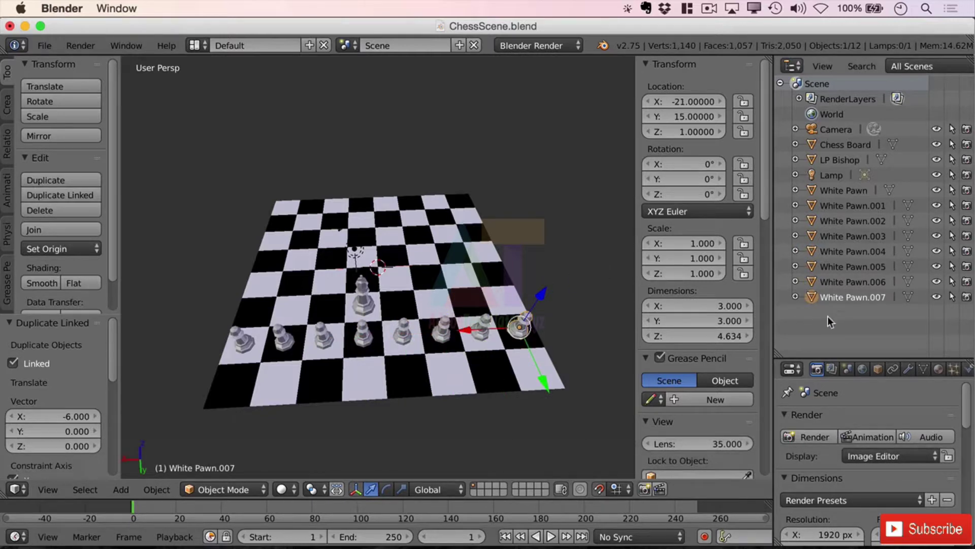
# Step: Select the LP Bishop and set its location to X 9, Y 9, Z 9
pyautogui.rightClick(365, 304)
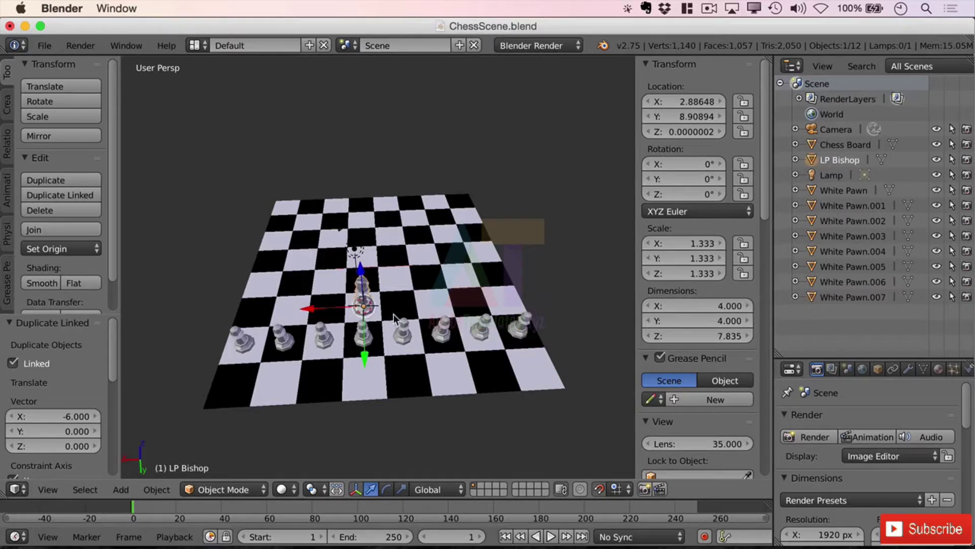
pyautogui.click(699, 102)
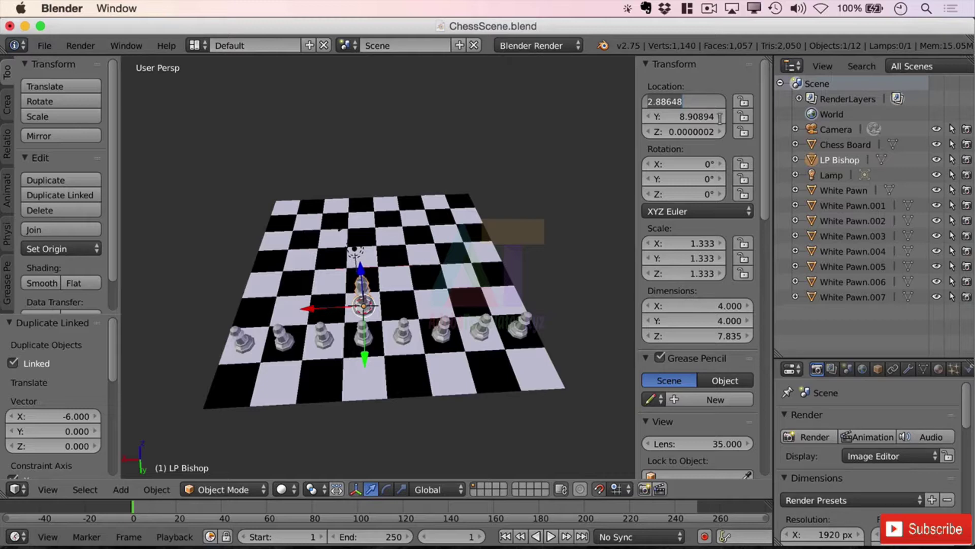
pyautogui.write('9')
pyautogui.press('Tab')
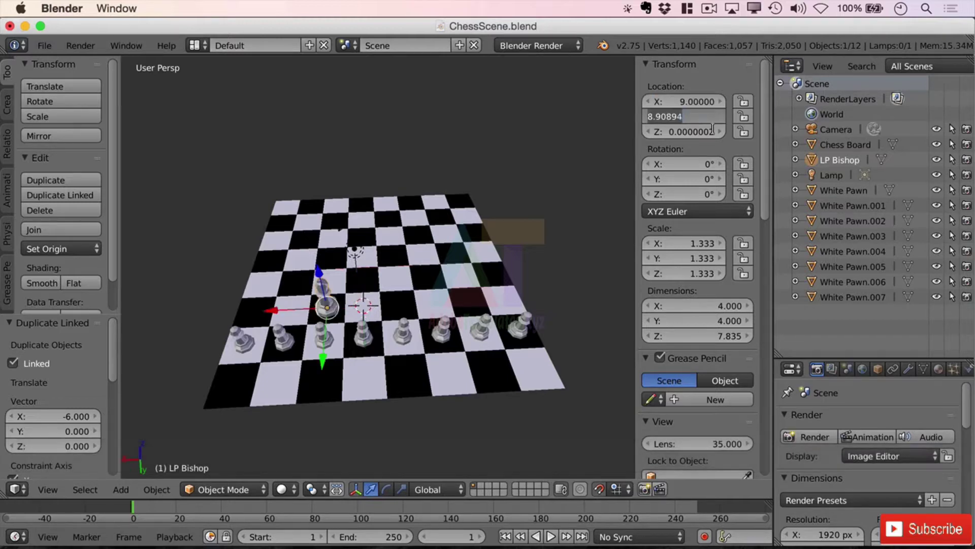
pyautogui.write('9')
pyautogui.press('Tab')
pyautogui.write('9')
pyautogui.press('Return')
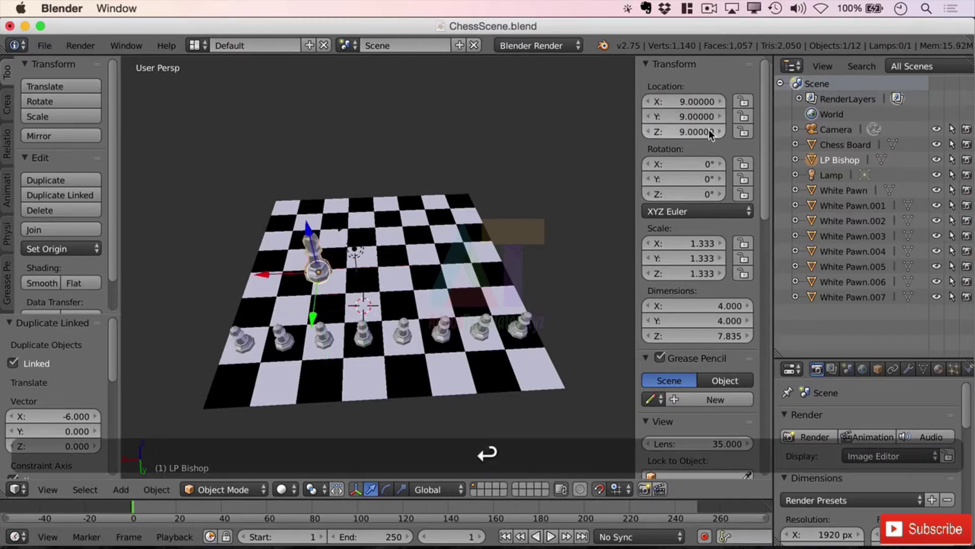
# Step: Reset the LP Bishop's location to X 0, Y 0, Z 0
pyautogui.moveTo(396, 295); pyautogui.dragTo(465, 287, button='middle')
pyautogui.click(696, 101)
pyautogui.write('0')
pyautogui.press('Return')
pyautogui.click(696, 117)
pyautogui.write('0')
pyautogui.press('Return')
pyautogui.click(697, 132)
pyautogui.write('0')
pyautogui.press('Return')
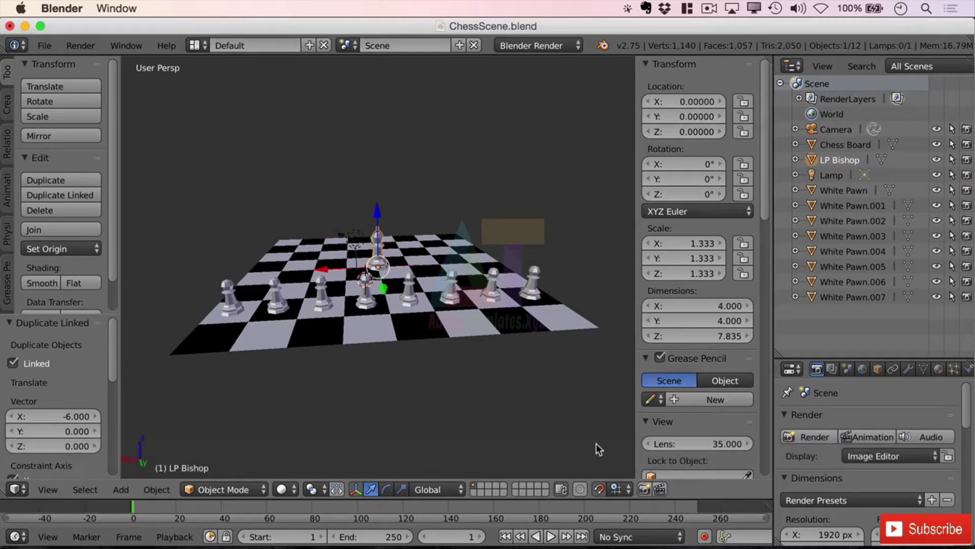
# Step: Move the LP Bishop to X 9, Y 21, nudging it 1 unit along Y
pyautogui.scroll(5, 513, 333)
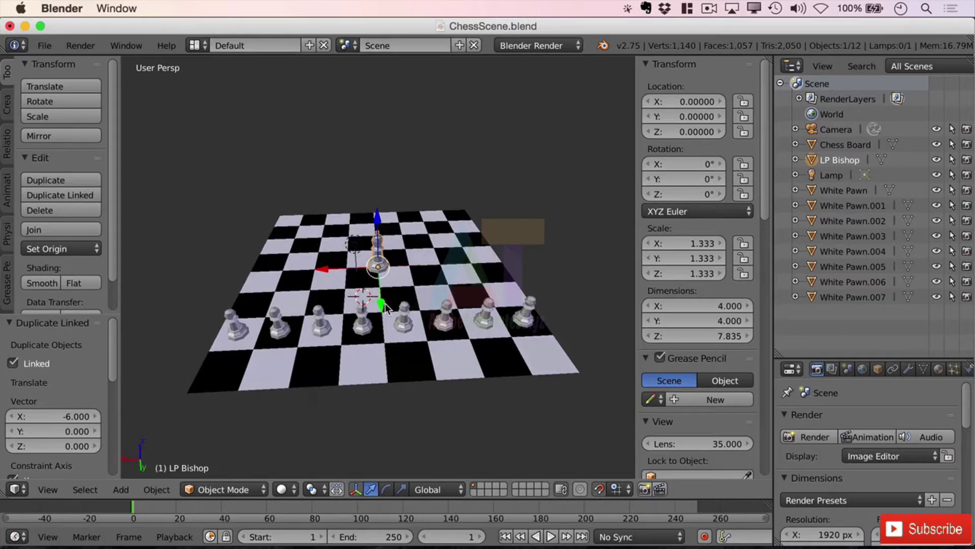
pyautogui.moveTo(385, 304); pyautogui.dragTo(391, 389)
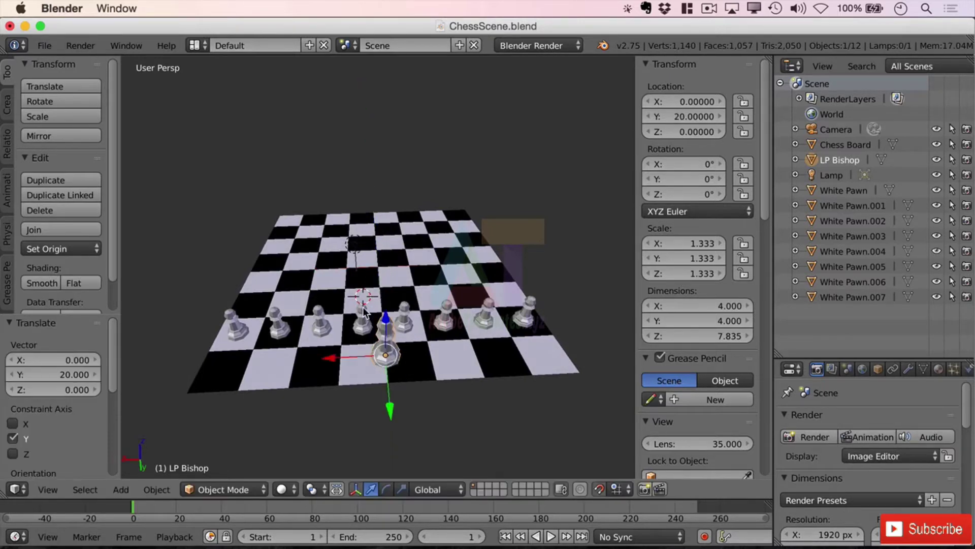
pyautogui.moveTo(329, 358); pyautogui.dragTo(265, 358)
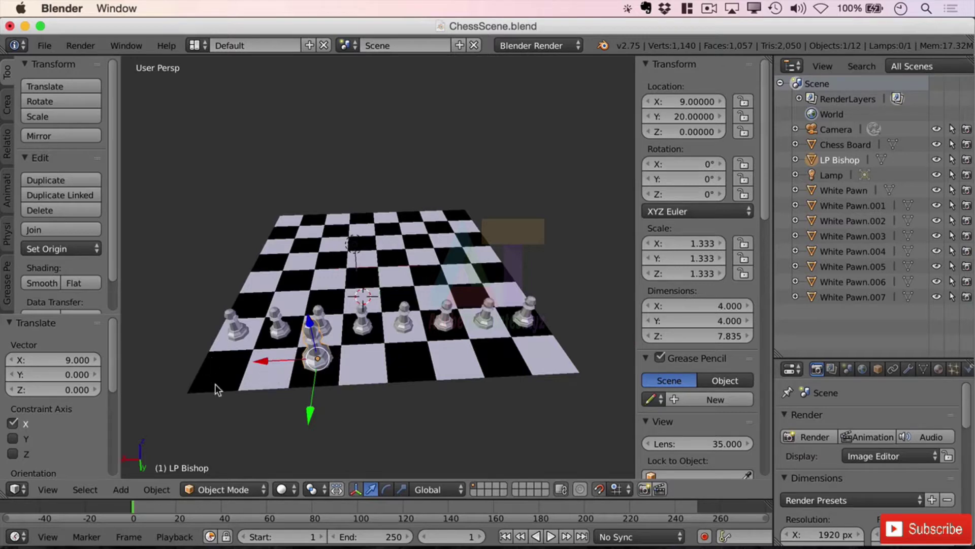
pyautogui.moveTo(368, 309); pyautogui.dragTo(489, 279, button='middle')
pyautogui.press('g')
pyautogui.press('y')
pyautogui.press('1')
pyautogui.press('Return')
# Step: Place a linked bishop copy, LP Bishop.001, at X -9 on the same row
pyautogui.hotkey('alt', 'd')
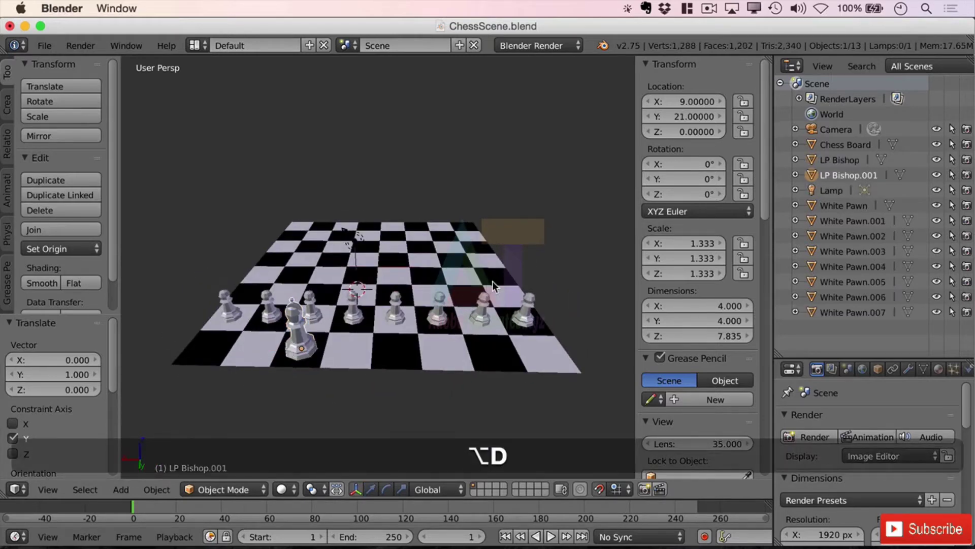
pyautogui.hotkey('shift', 'z')
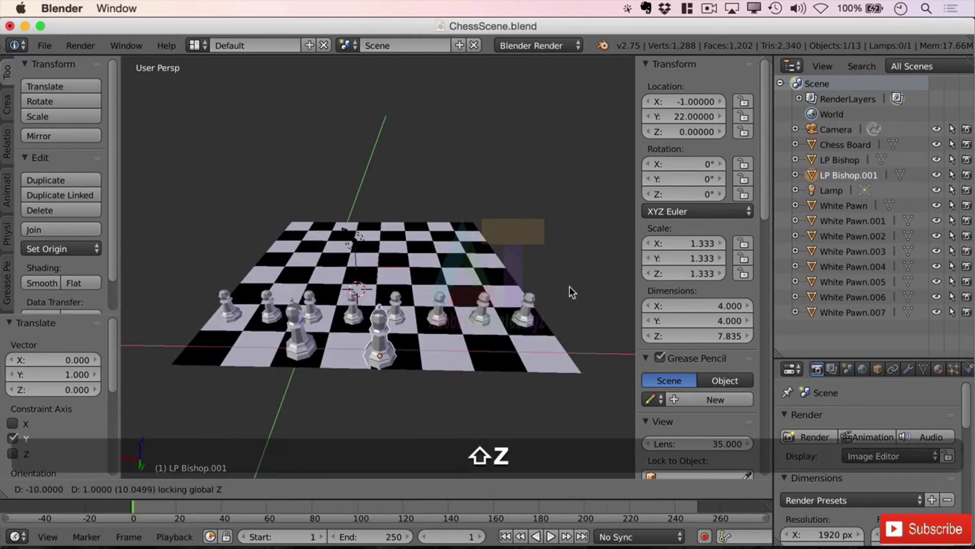
pyautogui.click(125, 287)
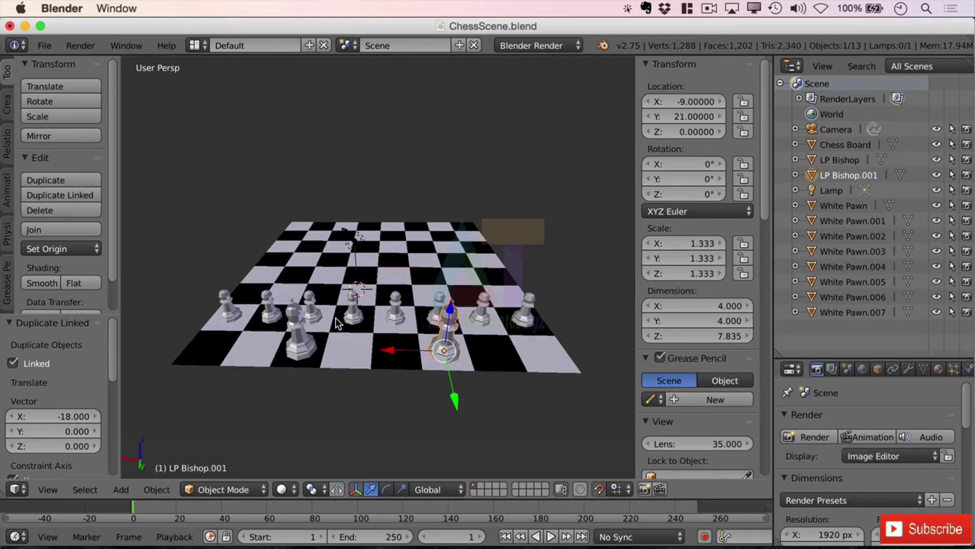
pyautogui.moveTo(337, 321); pyautogui.dragTo(429, 370, button='middle')
pyautogui.scroll(-3, 386, 372)
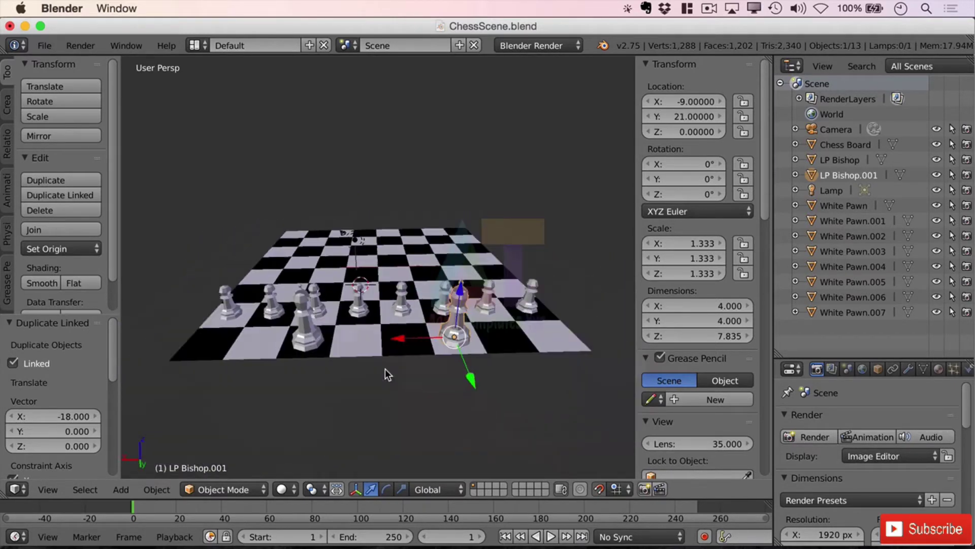
pyautogui.scroll(3, 387, 372)
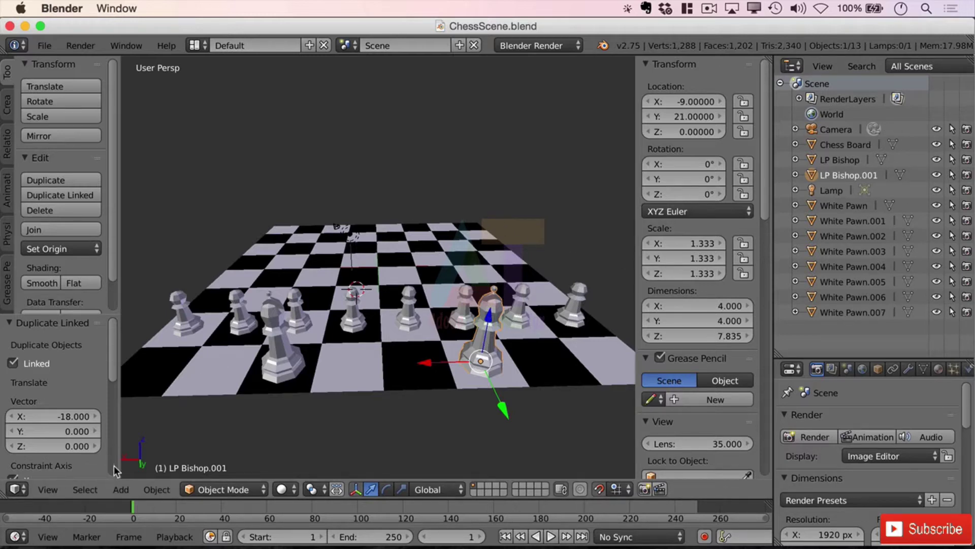
# Step: Add a Plain Axes empty to the chess scene via Add > Empty
pyautogui.click(121, 490)
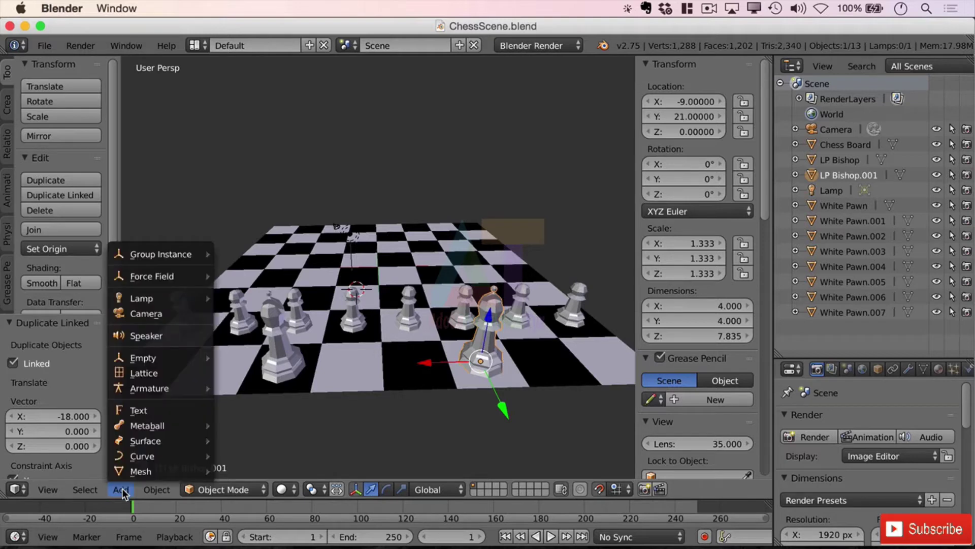
pyautogui.moveTo(202, 363)
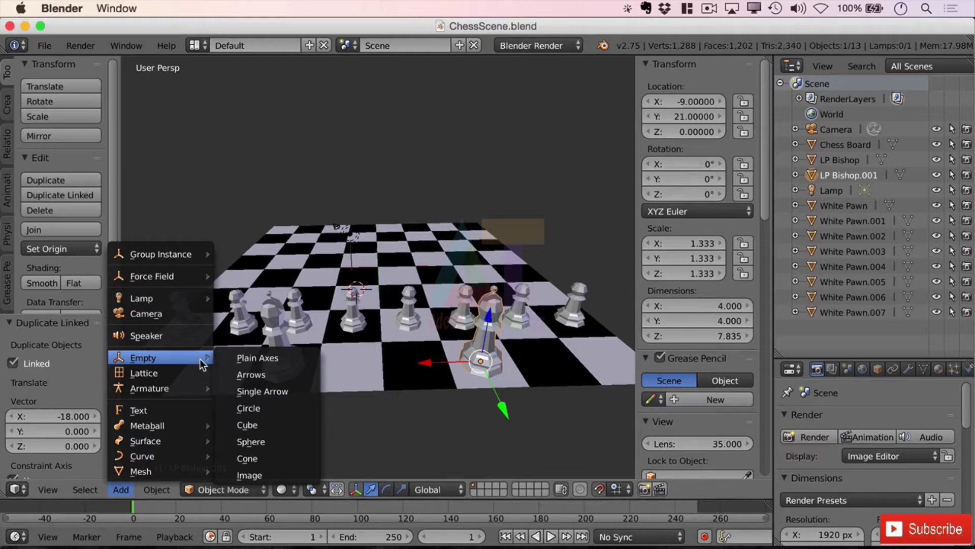
pyautogui.click(313, 355)
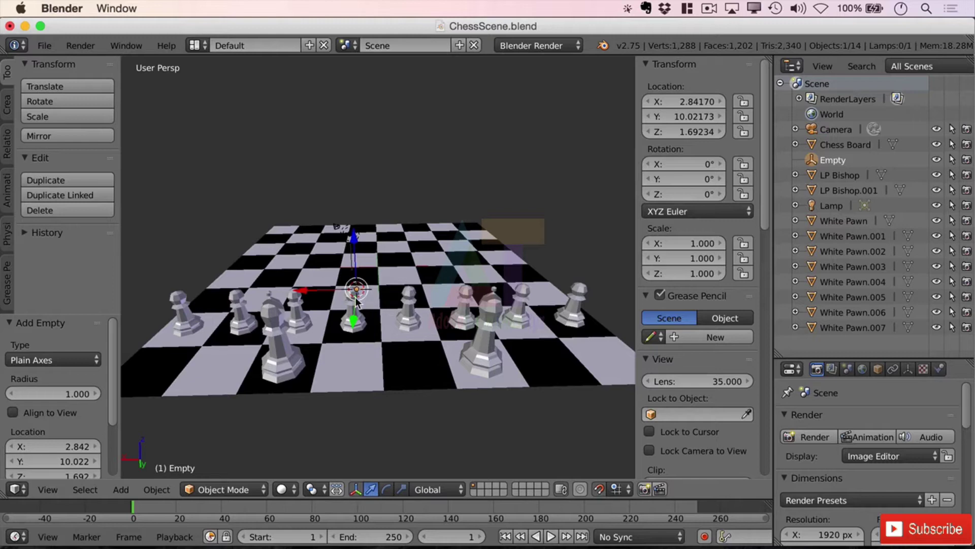
# Step: Rename the Empty to WhitePieces from the outliner
pyautogui.rightClick(833, 162)
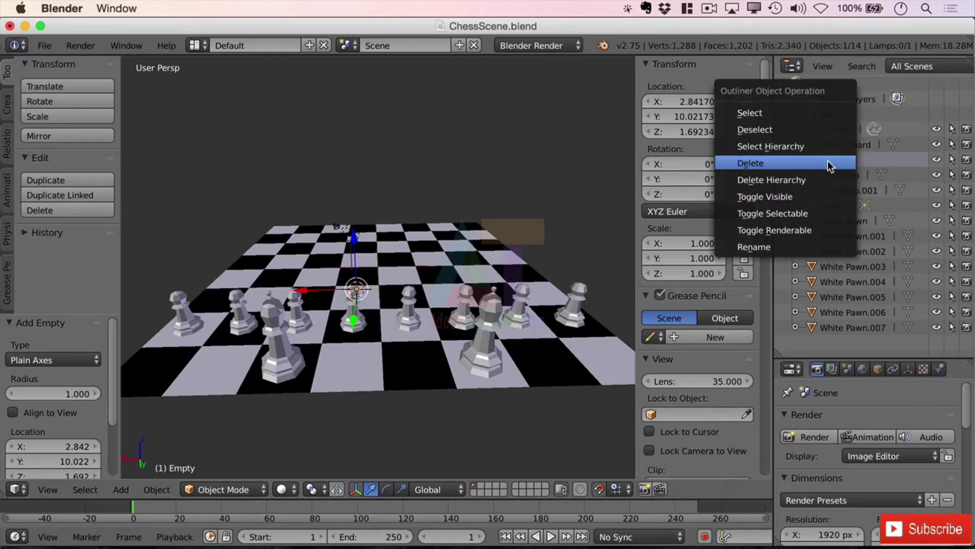
pyautogui.click(808, 248)
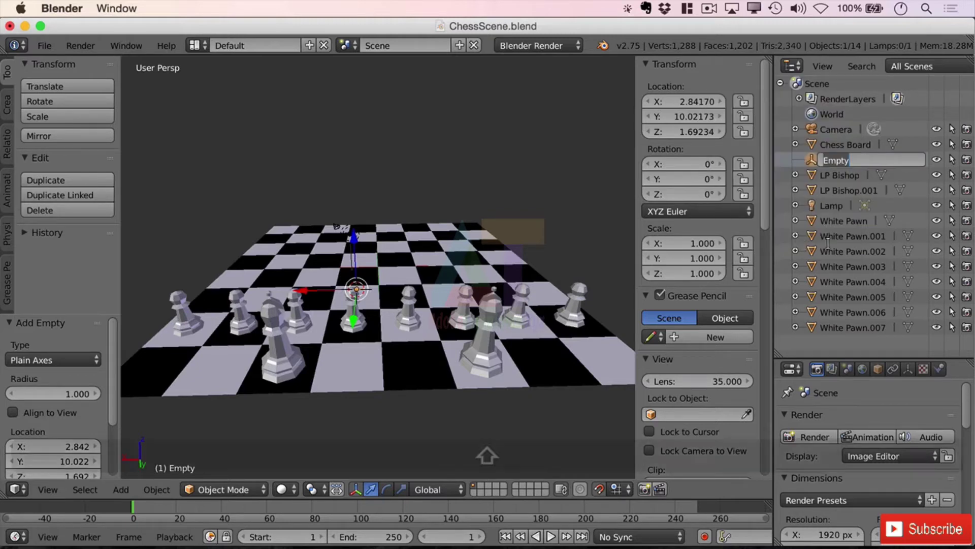
pyautogui.write('WhitePieces')
pyautogui.press('Return')
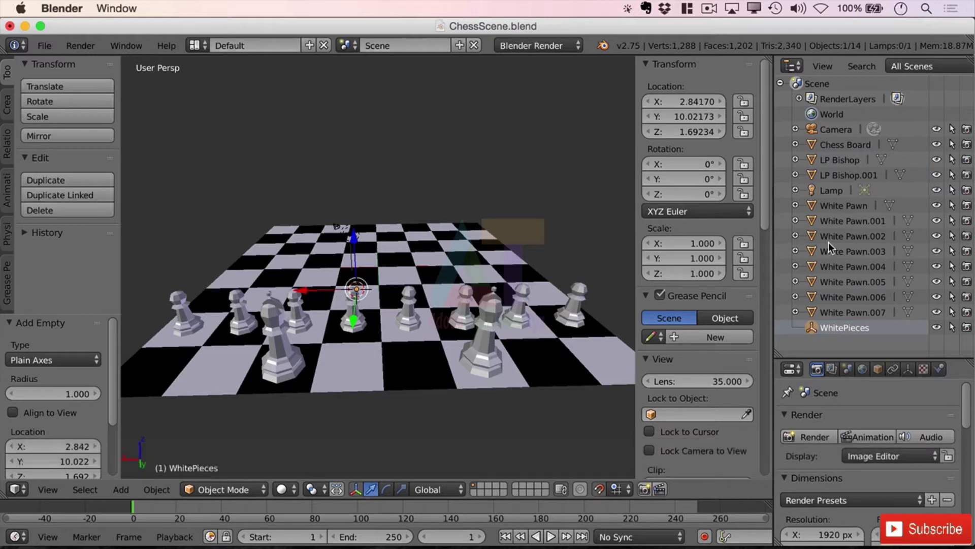